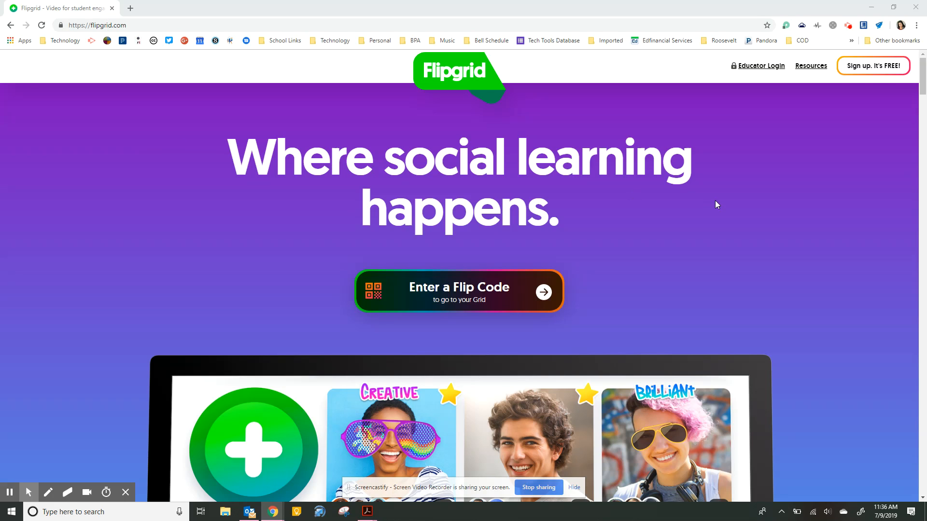
# Look over Flipgrid's sign-up page, including the student way of joining a grid
pyautogui.click(768, 69)
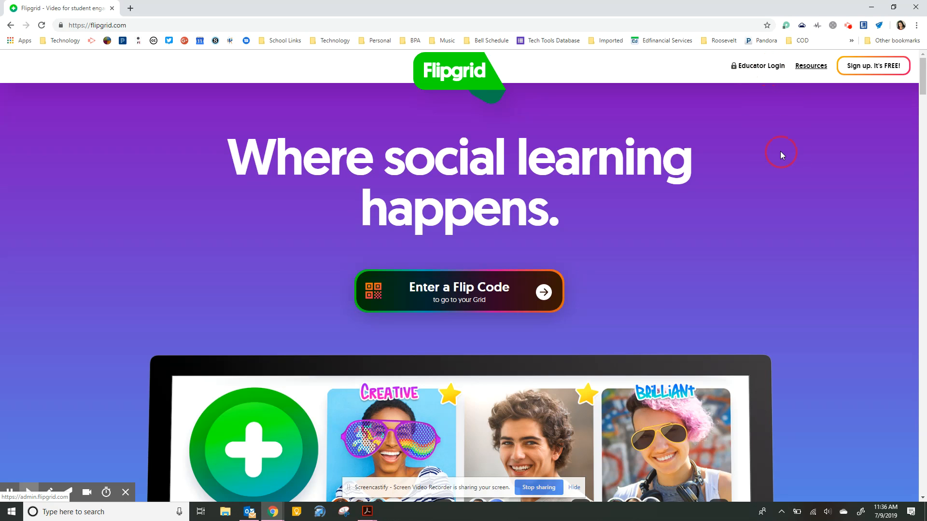
pyautogui.click(891, 67)
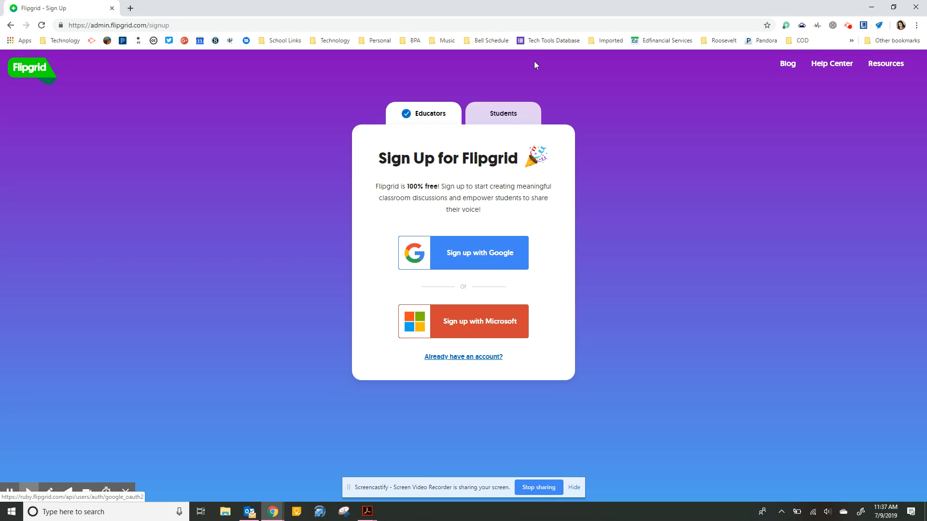
pyautogui.click(509, 114)
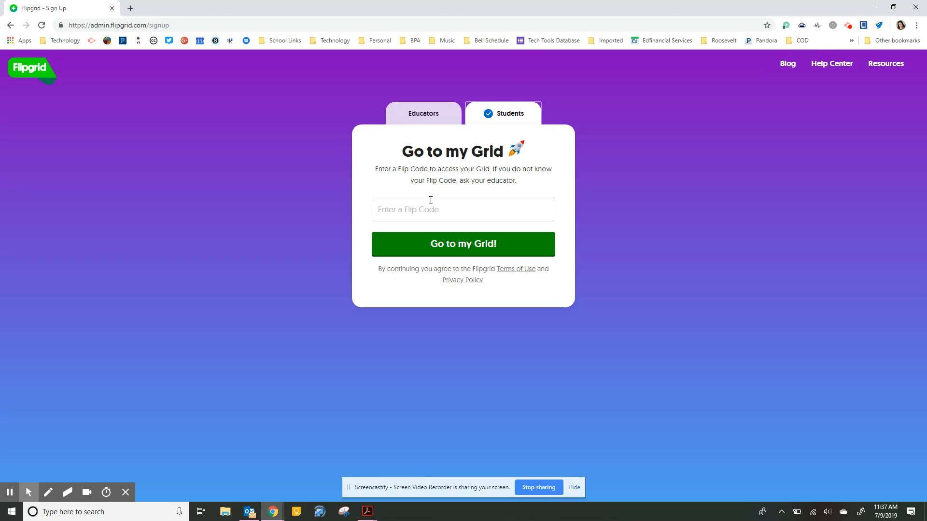
pyautogui.click(427, 124)
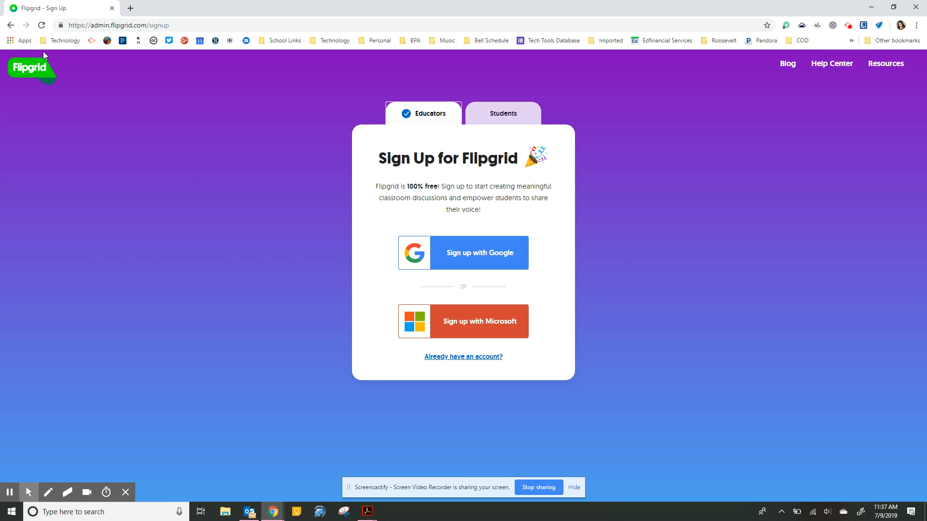
# Sign in as an educator from the home page to reach My Grids, and show the Windows Ink Workspace
pyautogui.click(10, 25)
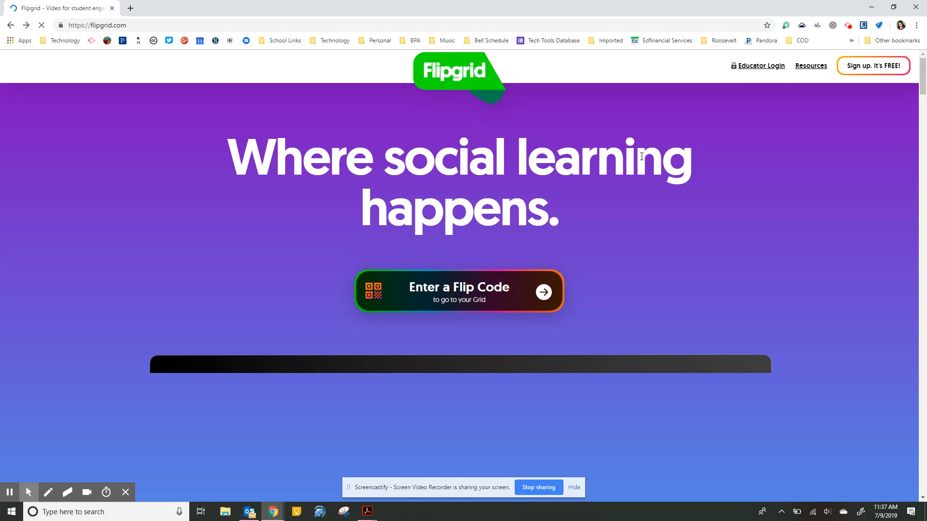
pyautogui.click(751, 68)
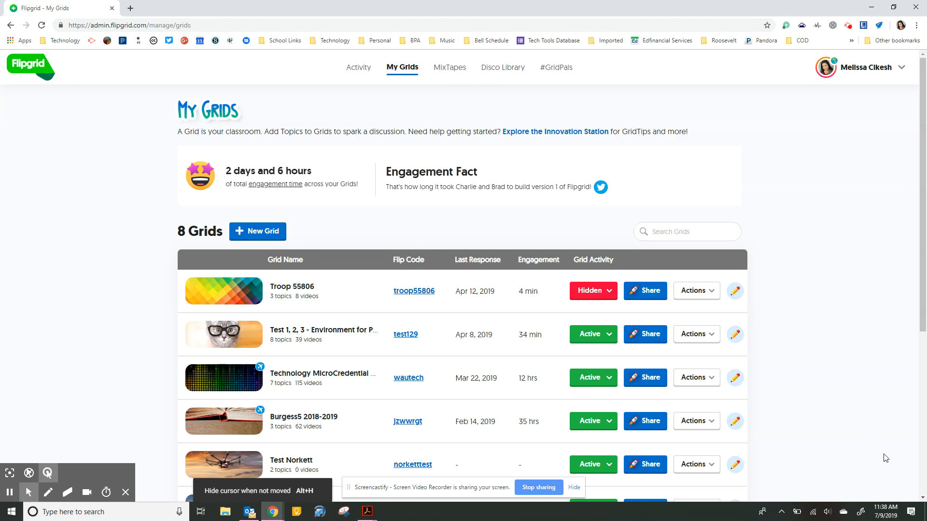
pyautogui.click(860, 518)
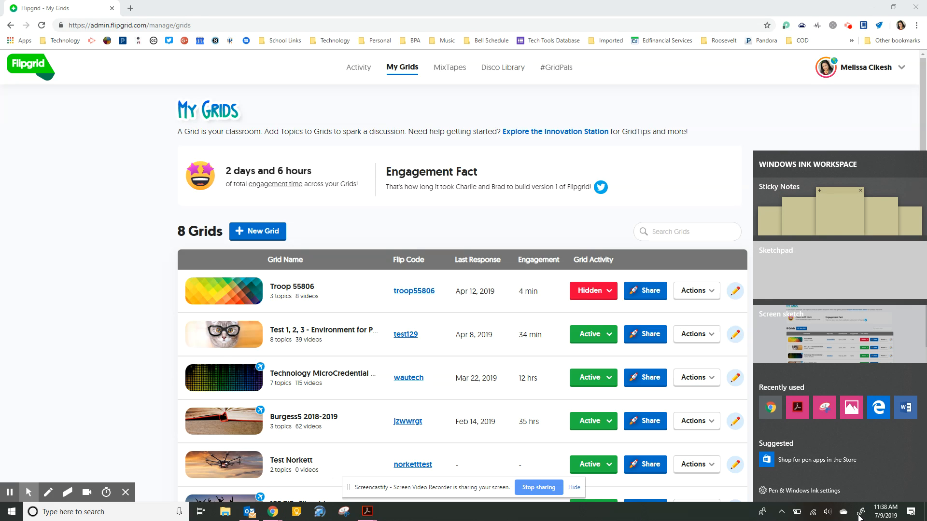
# Open a blank Sketchpad with pen ink and write 'Grid' inside a box
pyautogui.click(819, 282)
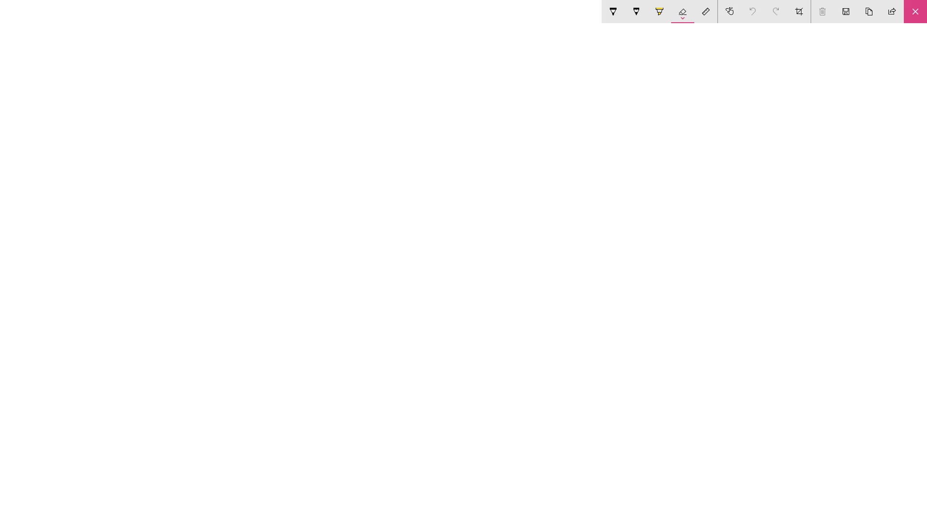
pyautogui.click(613, 12)
pyautogui.moveTo(395, 97); pyautogui.dragTo(397, 112)
pyautogui.moveTo(385, 98); pyautogui.dragTo(409, 97)
pyautogui.click(415, 95)
pyautogui.moveTo(414, 99); pyautogui.dragTo(438, 113)
pyautogui.moveTo(369, 66)
pyautogui.mouseDown()
pyautogui.moveTo(457, 130)
pyautogui.moveTo(462, 99)
pyautogui.moveTo(465, 141)
pyautogui.mouseUp()
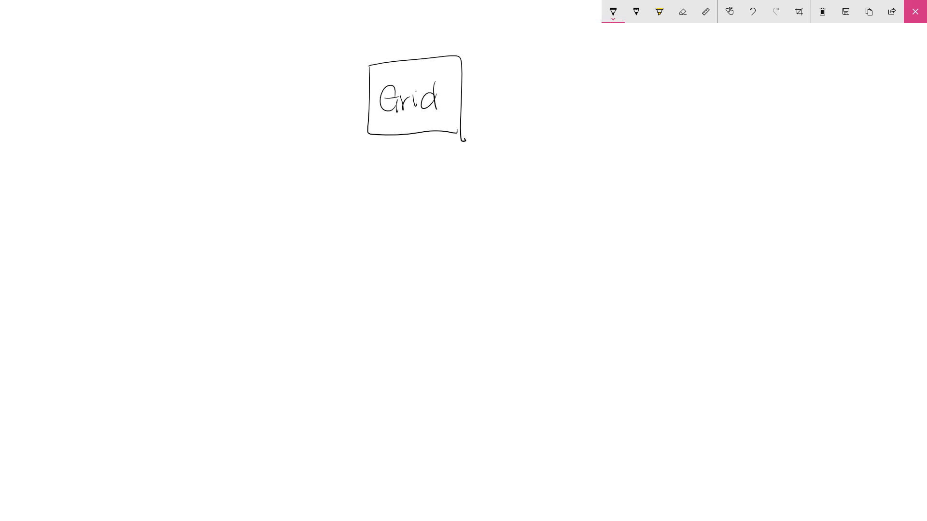
# Draw two arrows from the Grid box to 'class name (5G)' and 'Unit'
pyautogui.moveTo(478, 82); pyautogui.dragTo(577, 86)
pyautogui.moveTo(592, 69); pyautogui.dragTo(583, 83)
pyautogui.moveTo(609, 70)
pyautogui.mouseDown()
pyautogui.moveTo(602, 84)
pyautogui.moveTo(647, 86)
pyautogui.mouseUp()
pyautogui.moveTo(663, 73)
pyautogui.mouseDown()
pyautogui.moveTo(662, 85)
pyautogui.moveTo(715, 82)
pyautogui.mouseUp()
pyautogui.moveTo(751, 50)
pyautogui.mouseDown()
pyautogui.moveTo(744, 84)
pyautogui.moveTo(772, 59)
pyautogui.moveTo(799, 88)
pyautogui.mouseUp()
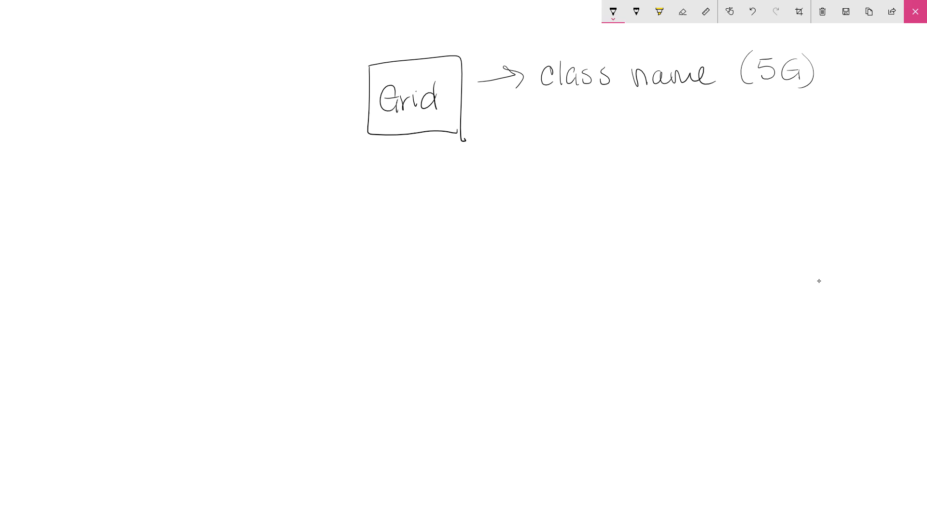
pyautogui.moveTo(480, 119)
pyautogui.mouseDown()
pyautogui.moveTo(513, 121)
pyautogui.moveTo(510, 133)
pyautogui.moveTo(566, 120)
pyautogui.moveTo(585, 133)
pyautogui.mouseUp()
pyautogui.moveTo(590, 111); pyautogui.dragTo(590, 134)
pyautogui.moveTo(585, 122)
pyautogui.mouseDown()
pyautogui.moveTo(634, 123)
pyautogui.moveTo(628, 134)
pyautogui.mouseUp()
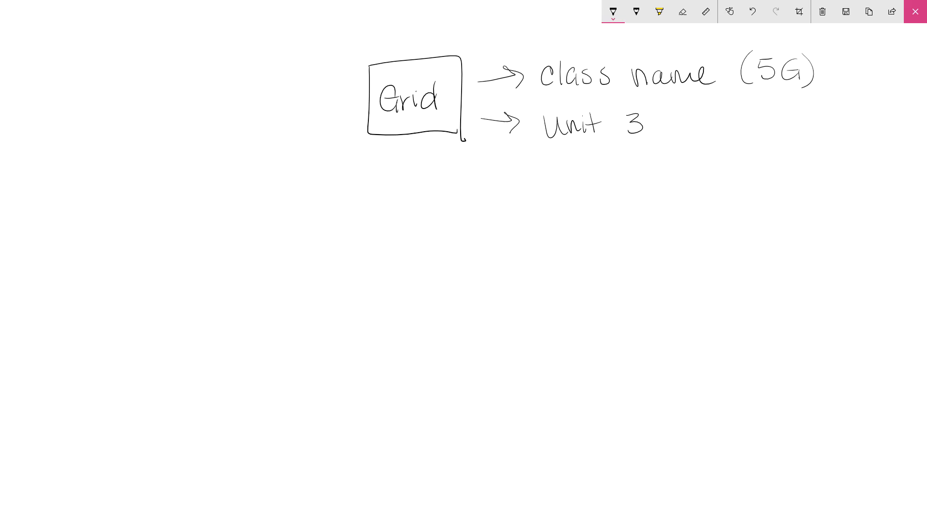
# Draw three branch lines below the Grid box and label the left one Topic1
pyautogui.moveTo(365, 141); pyautogui.dragTo(244, 261)
pyautogui.moveTo(401, 147); pyautogui.dragTo(412, 266)
pyautogui.moveTo(457, 147); pyautogui.dragTo(598, 279)
pyautogui.moveTo(151, 293)
pyautogui.mouseDown()
pyautogui.moveTo(154, 310)
pyautogui.moveTo(165, 290)
pyautogui.mouseUp()
pyautogui.moveTo(164, 298)
pyautogui.mouseDown()
pyautogui.moveTo(182, 322)
pyautogui.moveTo(183, 305)
pyautogui.mouseUp()
pyautogui.moveTo(189, 299); pyautogui.dragTo(190, 309)
pyautogui.moveTo(196, 294); pyautogui.dragTo(202, 311)
pyautogui.moveTo(210, 287); pyautogui.dragTo(210, 313)
# Label the middle and right branches Topic2 and Topic3
pyautogui.moveTo(395, 295); pyautogui.dragTo(395, 315)
pyautogui.moveTo(380, 295)
pyautogui.mouseDown()
pyautogui.moveTo(401, 288)
pyautogui.moveTo(401, 300)
pyautogui.mouseUp()
pyautogui.moveTo(412, 295)
pyautogui.mouseDown()
pyautogui.moveTo(413, 319)
pyautogui.moveTo(413, 308)
pyautogui.mouseUp()
pyautogui.moveTo(422, 294)
pyautogui.mouseDown()
pyautogui.moveTo(422, 310)
pyautogui.moveTo(465, 309)
pyautogui.mouseUp()
pyautogui.moveTo(603, 295)
pyautogui.mouseDown()
pyautogui.moveTo(605, 315)
pyautogui.moveTo(613, 293)
pyautogui.mouseUp()
pyautogui.moveTo(612, 302)
pyautogui.mouseDown()
pyautogui.moveTo(611, 314)
pyautogui.moveTo(613, 301)
pyautogui.moveTo(630, 323)
pyautogui.mouseUp()
pyautogui.moveTo(628, 307); pyautogui.dragTo(640, 314)
pyautogui.moveTo(653, 300); pyautogui.dragTo(674, 316)
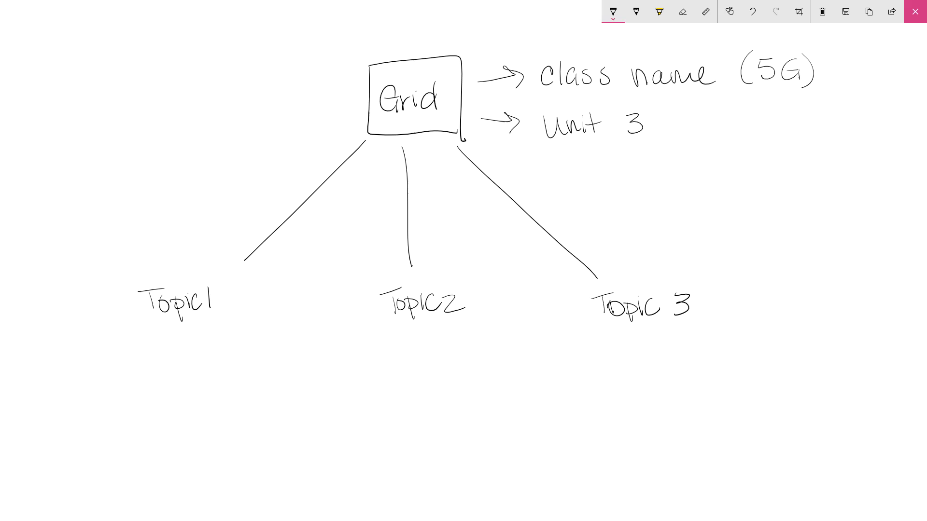
# Draw an arrow to Topic1 and start writing 'Why is the sky blue' beside it
pyautogui.moveTo(119, 247)
pyautogui.mouseDown()
pyautogui.moveTo(139, 272)
pyautogui.moveTo(128, 275)
pyautogui.mouseUp()
pyautogui.moveTo(44, 239)
pyautogui.mouseDown()
pyautogui.moveTo(55, 254)
pyautogui.moveTo(77, 231)
pyautogui.moveTo(100, 244)
pyautogui.mouseUp()
pyautogui.moveTo(109, 213)
pyautogui.mouseDown()
pyautogui.moveTo(115, 226)
pyautogui.moveTo(140, 215)
pyautogui.mouseUp()
pyautogui.moveTo(135, 213); pyautogui.dragTo(204, 185)
pyautogui.moveTo(217, 172)
pyautogui.mouseDown()
pyautogui.moveTo(212, 184)
pyautogui.moveTo(234, 165)
pyautogui.mouseUp()
pyautogui.moveTo(233, 166); pyautogui.dragTo(233, 185)
pyautogui.moveTo(177, 215); pyautogui.dragTo(203, 222)
pyautogui.moveTo(204, 213); pyautogui.dragTo(234, 199)
# Finish the 'blue?' question and write 'Tell me about a character' beside a Topic2 arrow
pyautogui.click(236, 208)
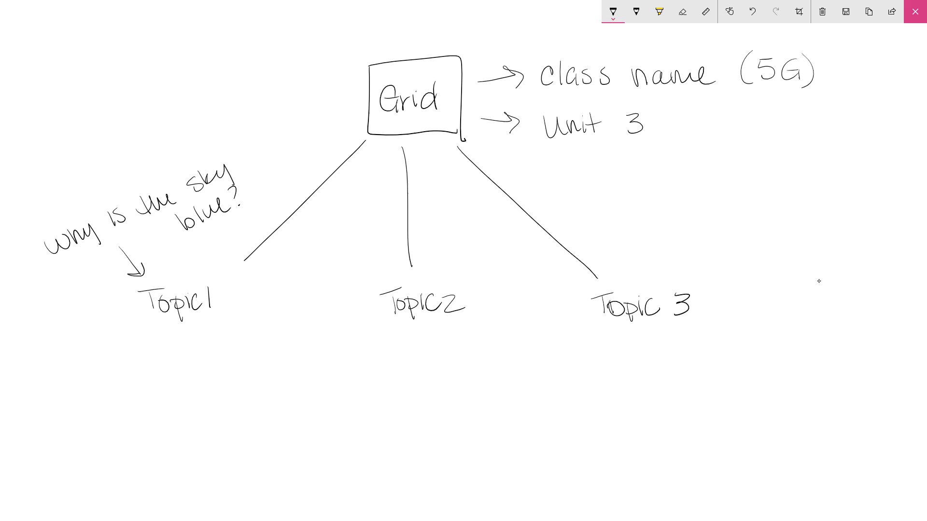
pyautogui.moveTo(435, 278)
pyautogui.mouseDown()
pyautogui.moveTo(443, 255)
pyautogui.moveTo(447, 263)
pyautogui.moveTo(441, 232)
pyautogui.mouseUp()
pyautogui.moveTo(440, 237)
pyautogui.mouseDown()
pyautogui.moveTo(443, 252)
pyautogui.moveTo(496, 236)
pyautogui.moveTo(464, 268)
pyautogui.moveTo(502, 259)
pyautogui.mouseUp()
pyautogui.moveTo(494, 252); pyautogui.dragTo(532, 247)
pyautogui.moveTo(459, 281)
pyautogui.mouseDown()
pyautogui.moveTo(457, 290)
pyautogui.moveTo(481, 284)
pyautogui.mouseUp()
pyautogui.moveTo(482, 281)
pyautogui.mouseDown()
pyautogui.moveTo(490, 271)
pyautogui.moveTo(504, 277)
pyautogui.mouseUp()
pyautogui.moveTo(510, 265)
pyautogui.mouseDown()
pyautogui.moveTo(512, 275)
pyautogui.moveTo(522, 270)
pyautogui.mouseUp()
pyautogui.moveTo(524, 268); pyautogui.dragTo(533, 260)
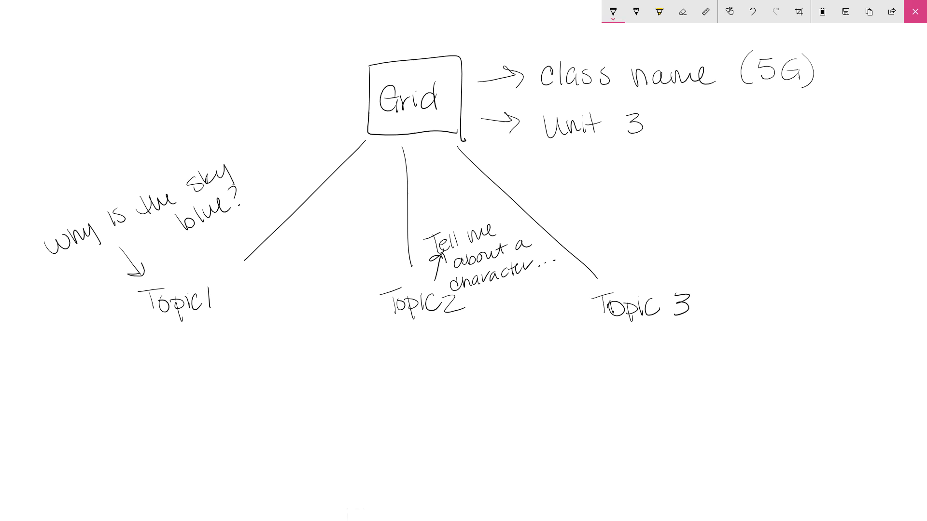
# Draw three bullet lines each under Topic1 and Topic2
pyautogui.moveTo(157, 336); pyautogui.dragTo(207, 329)
pyautogui.moveTo(162, 357); pyautogui.dragTo(215, 348)
pyautogui.click(146, 383)
pyautogui.moveTo(163, 379); pyautogui.dragTo(205, 372)
pyautogui.click(379, 340)
pyautogui.moveTo(396, 338); pyautogui.dragTo(458, 332)
pyautogui.click(377, 363)
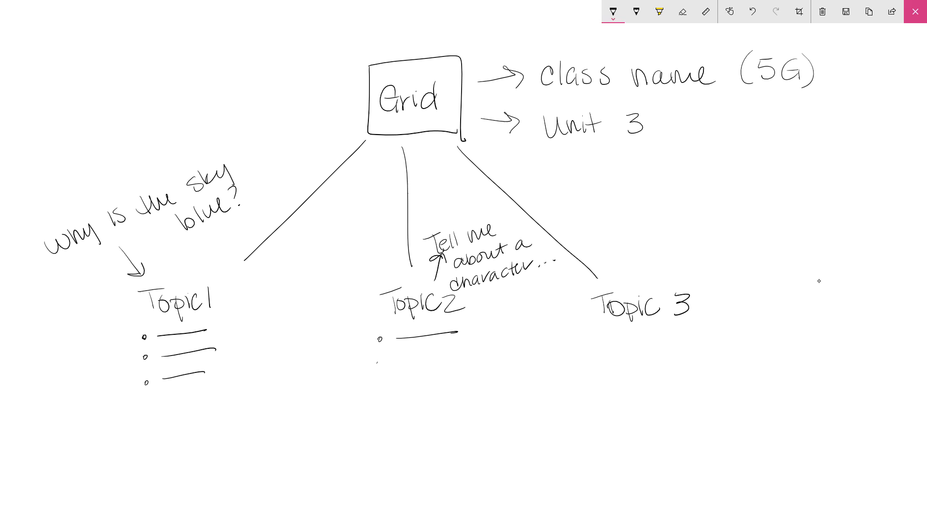
pyautogui.moveTo(399, 366); pyautogui.dragTo(467, 360)
pyautogui.click(375, 399)
pyautogui.moveTo(401, 395); pyautogui.dragTo(469, 385)
# Draw three bullet lines under Topic 3 and close Sketchpad
pyautogui.click(609, 345)
pyautogui.moveTo(630, 344); pyautogui.dragTo(698, 335)
pyautogui.click(605, 376)
pyautogui.moveTo(628, 373); pyautogui.dragTo(701, 362)
pyautogui.moveTo(626, 405); pyautogui.dragTo(710, 394)
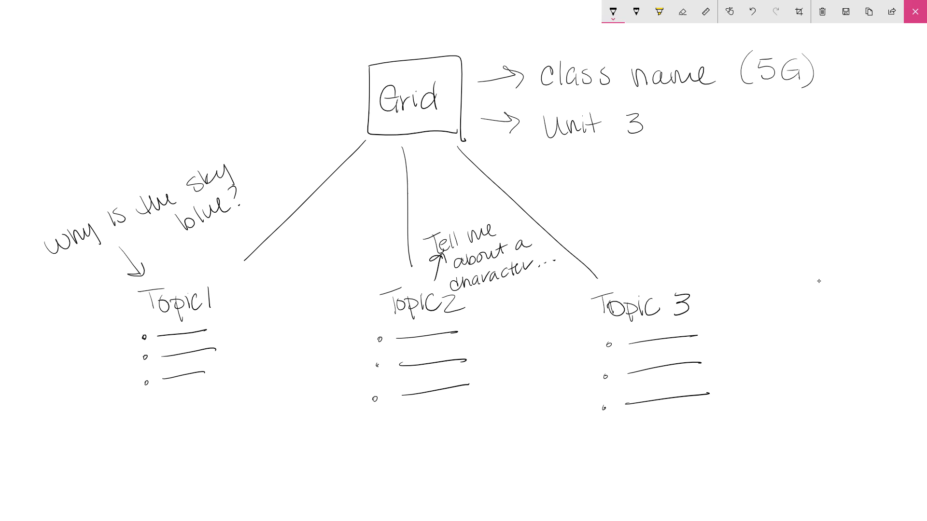
pyautogui.click(914, 11)
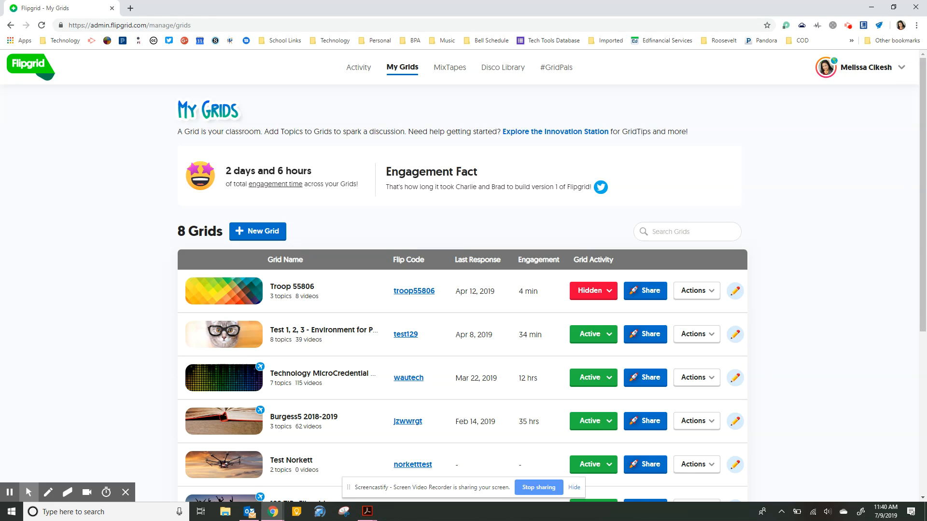
# Start a new grid and open the grid community type dropdown
pyautogui.click(250, 231)
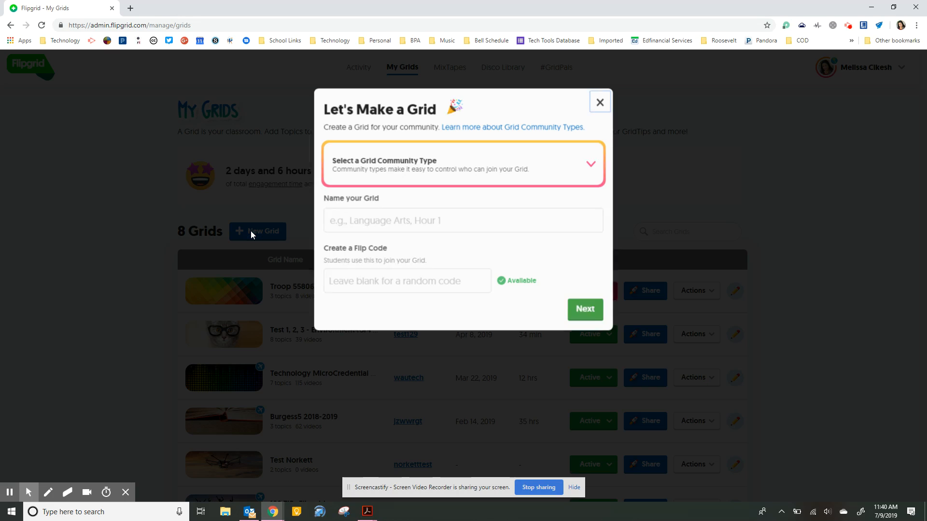
pyautogui.click(589, 165)
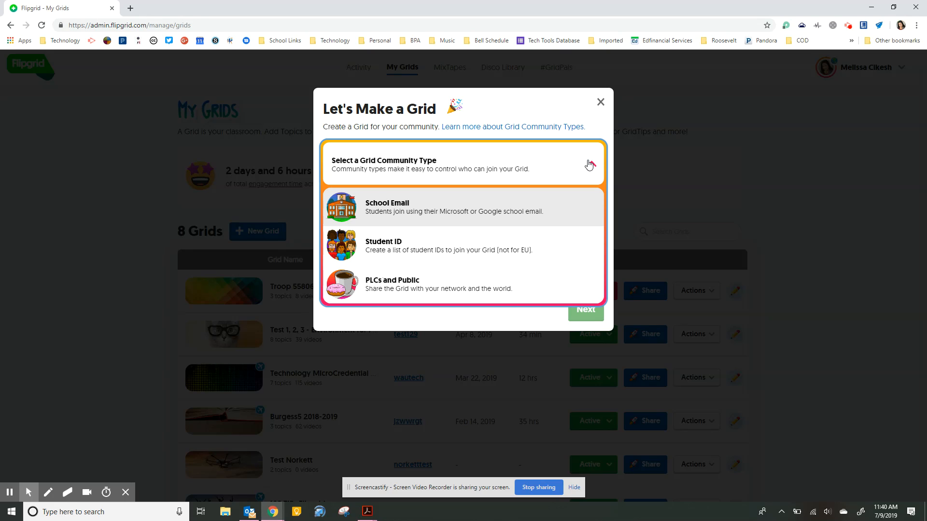
# Try School Email, then settle on Student ID as the grid community type
pyautogui.click(506, 216)
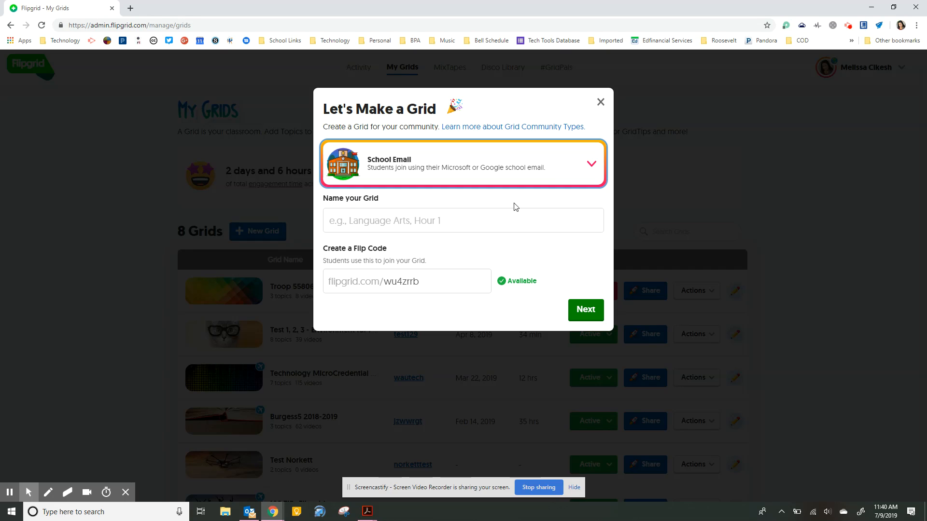
pyautogui.click(589, 169)
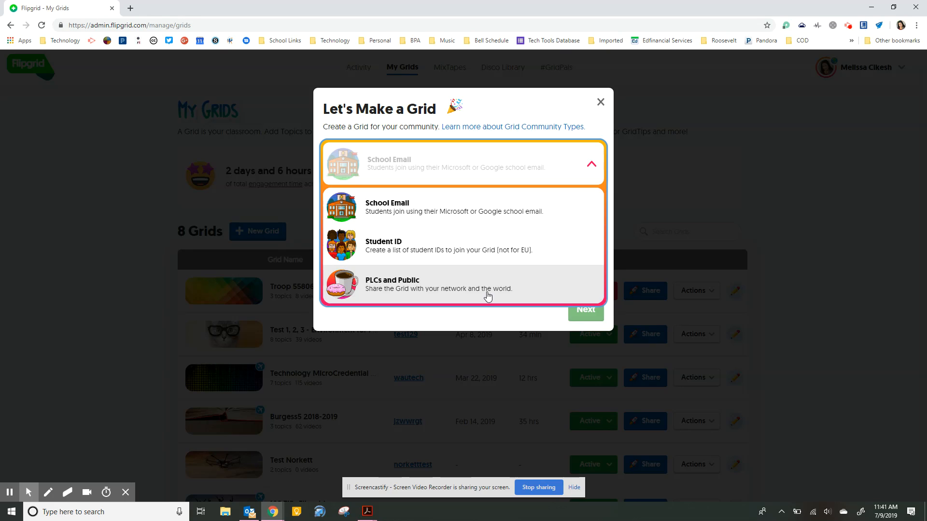
pyautogui.click(451, 207)
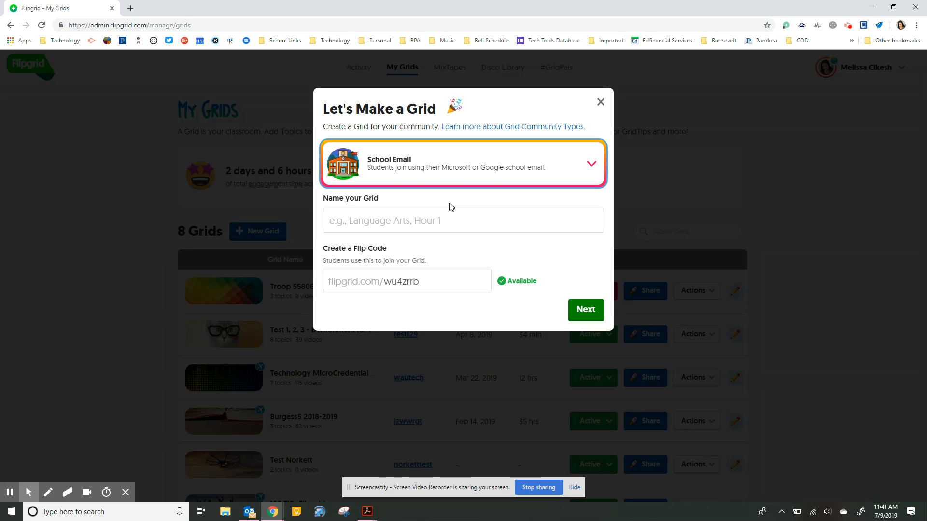
pyautogui.click(449, 173)
pyautogui.click(432, 240)
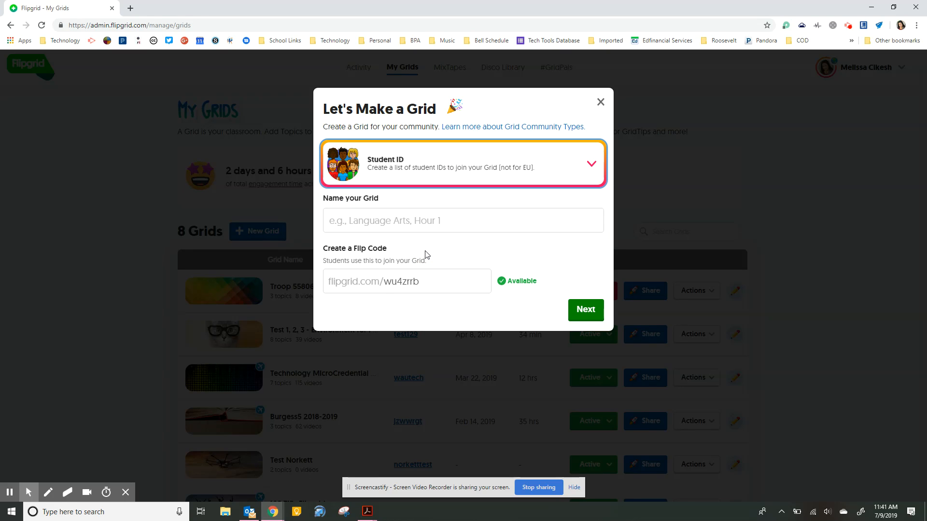
pyautogui.click(393, 230)
pyautogui.write("5G's Discusion 2019-2020")
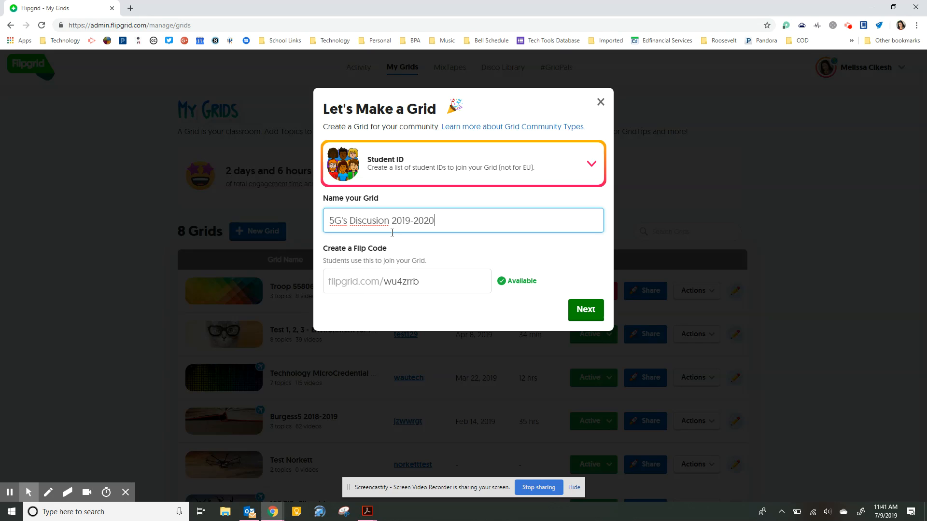
pyautogui.doubleClick(406, 284)
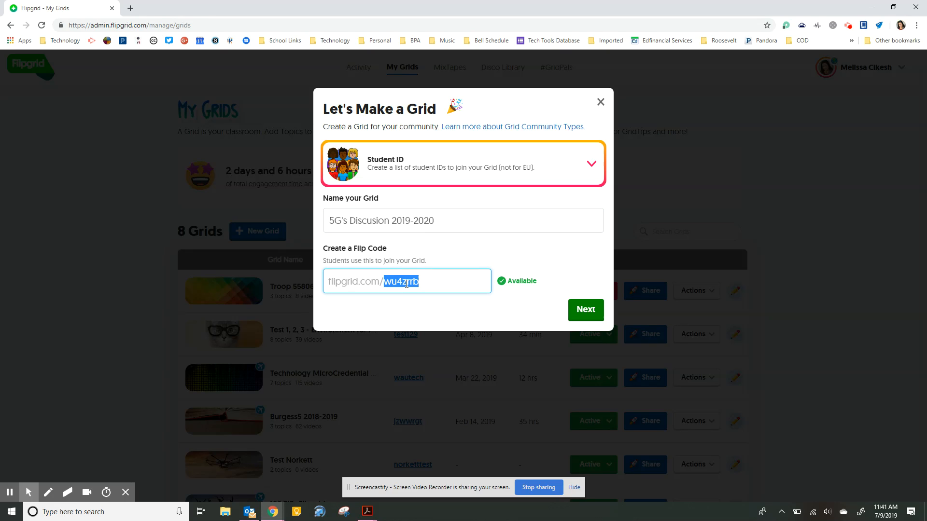
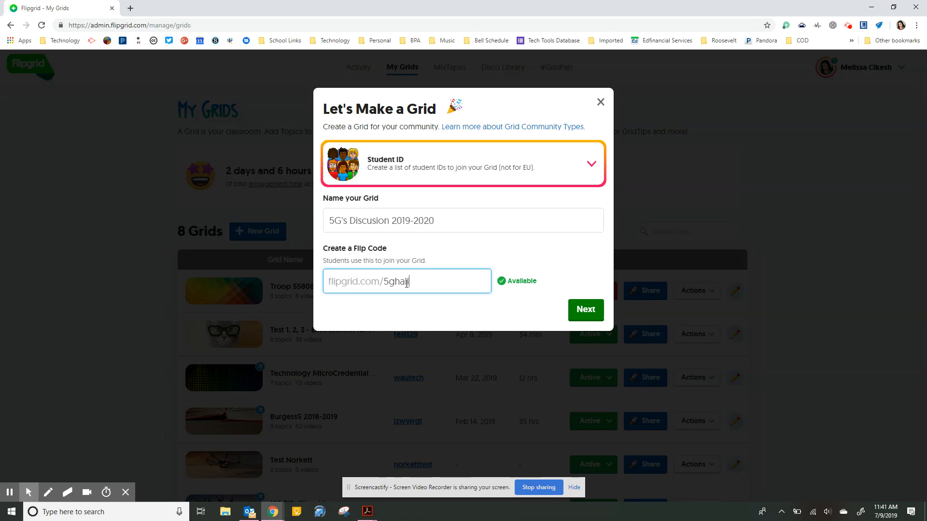
pyautogui.click(592, 316)
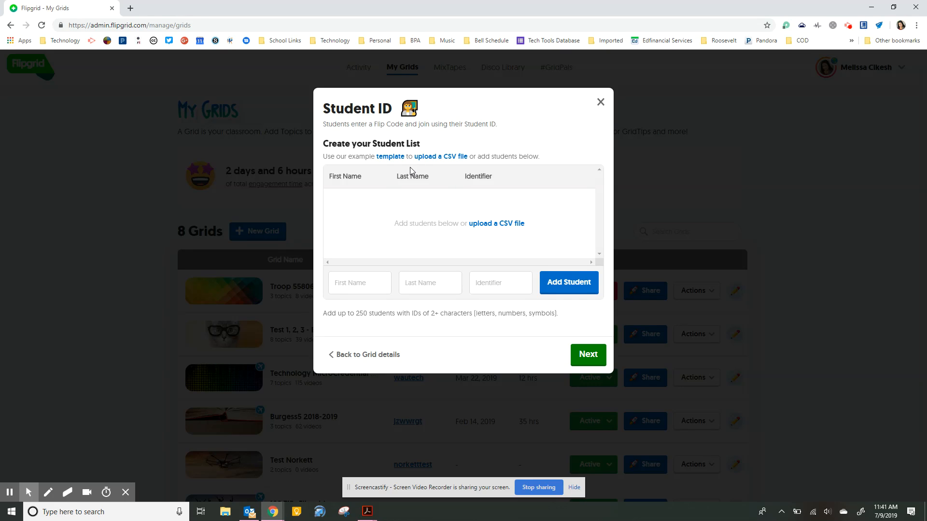
# Try adding a student, then download the student_template.zip example list
pyautogui.click(566, 284)
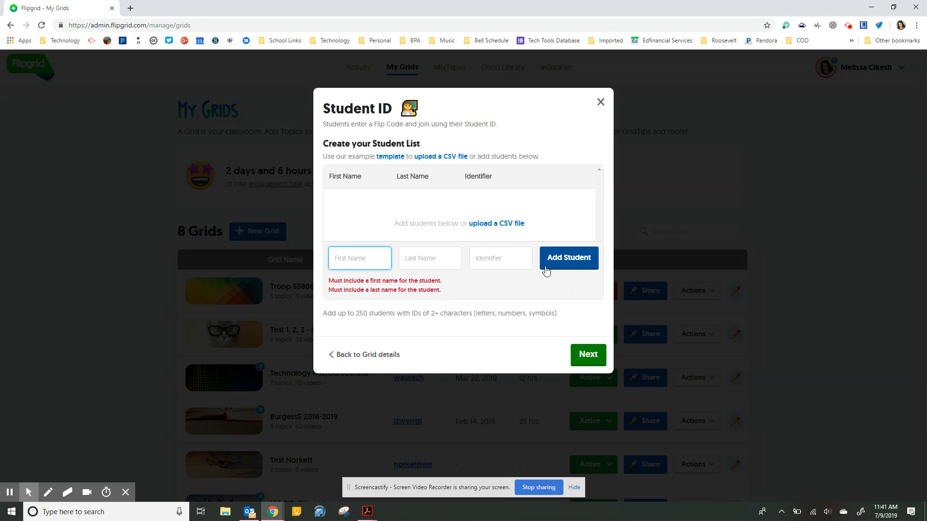
pyautogui.click(391, 158)
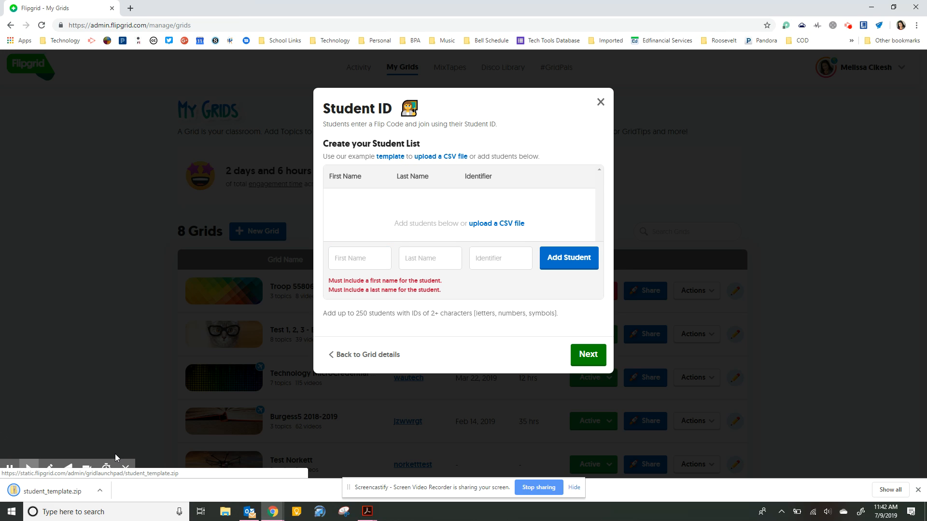
# Open student_template.zip to view the students_template CSV, then close the Explorer window
pyautogui.click(60, 493)
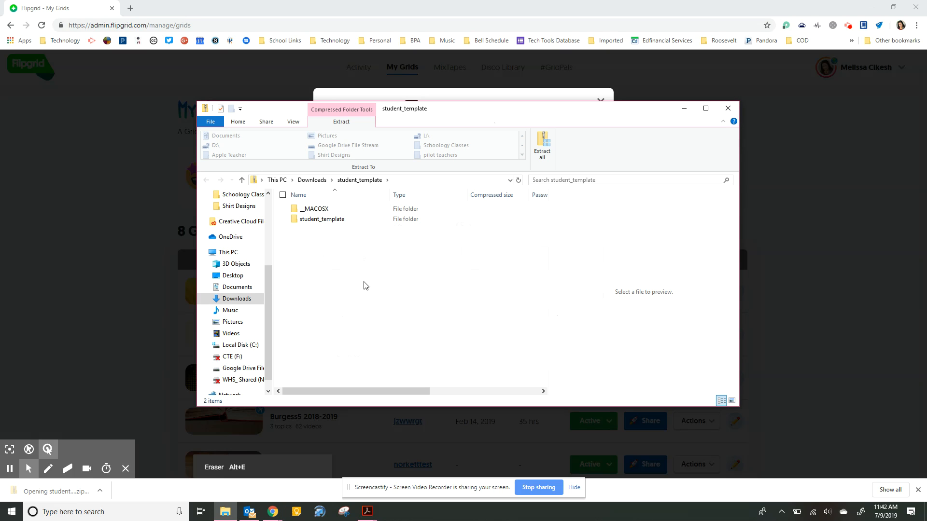
pyautogui.doubleClick(320, 220)
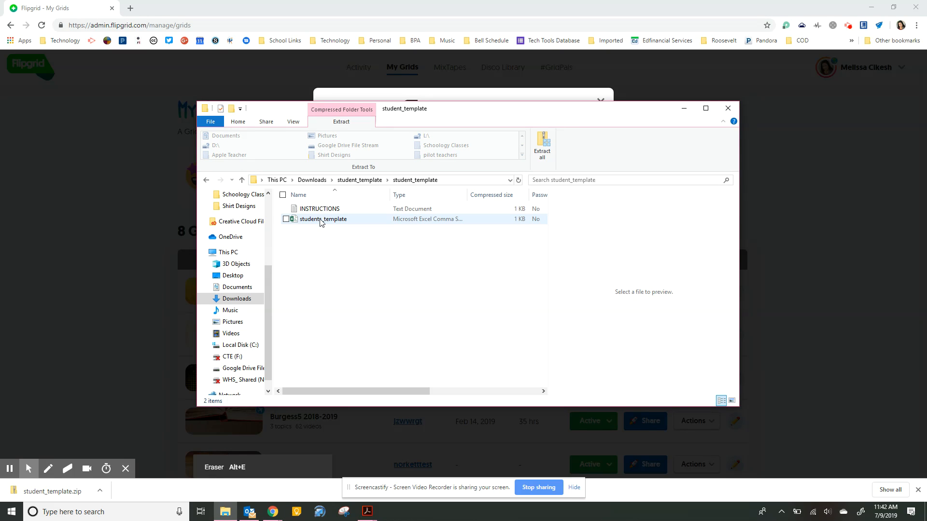
pyautogui.click(338, 223)
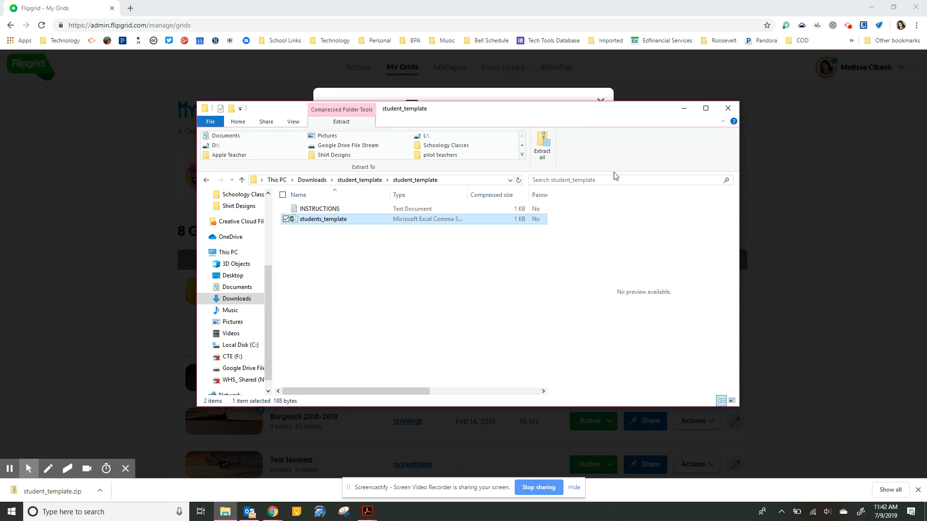
pyautogui.click(729, 110)
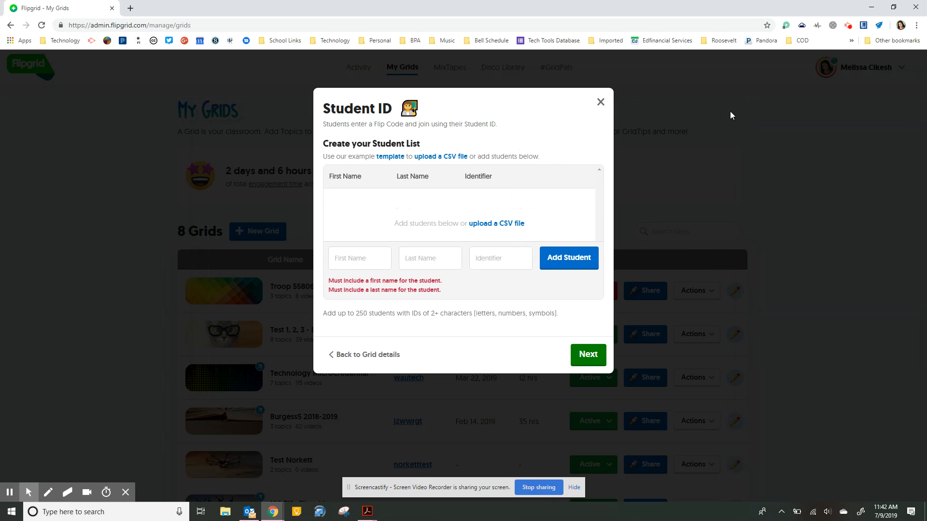
# Go back to grid details and change the community type to School Email
pyautogui.click(368, 356)
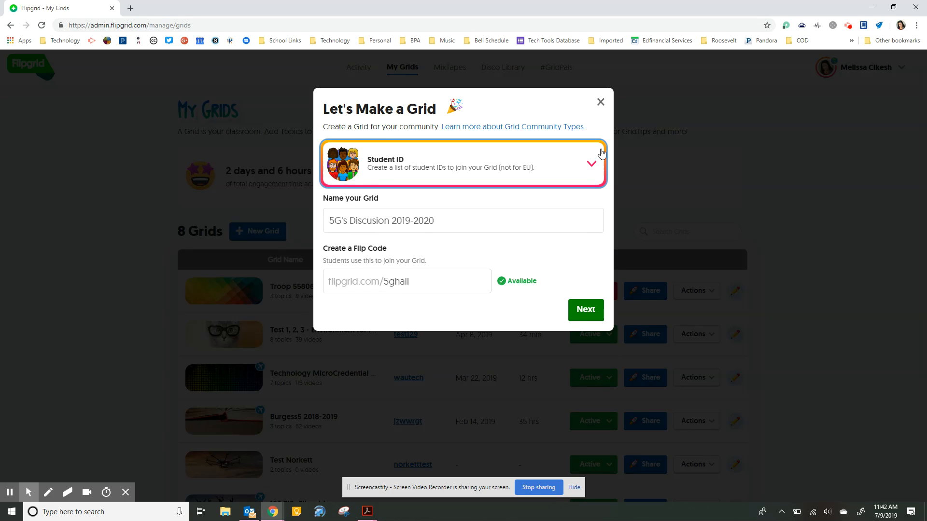
pyautogui.click(589, 166)
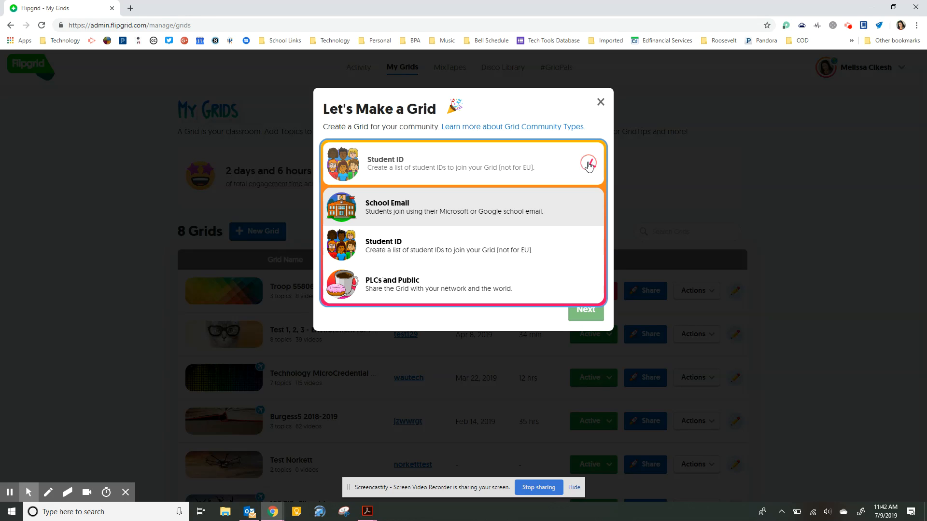
pyautogui.click(548, 222)
pyautogui.click(579, 309)
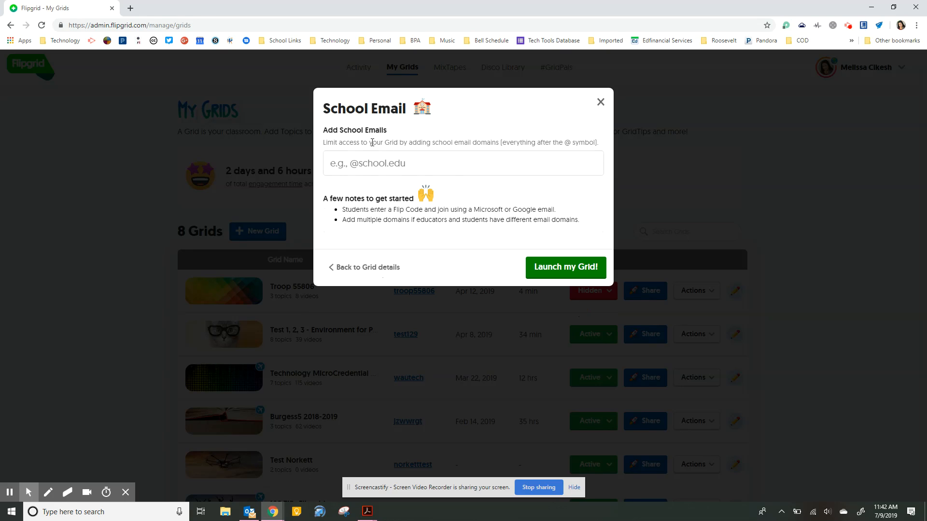
pyautogui.click(390, 161)
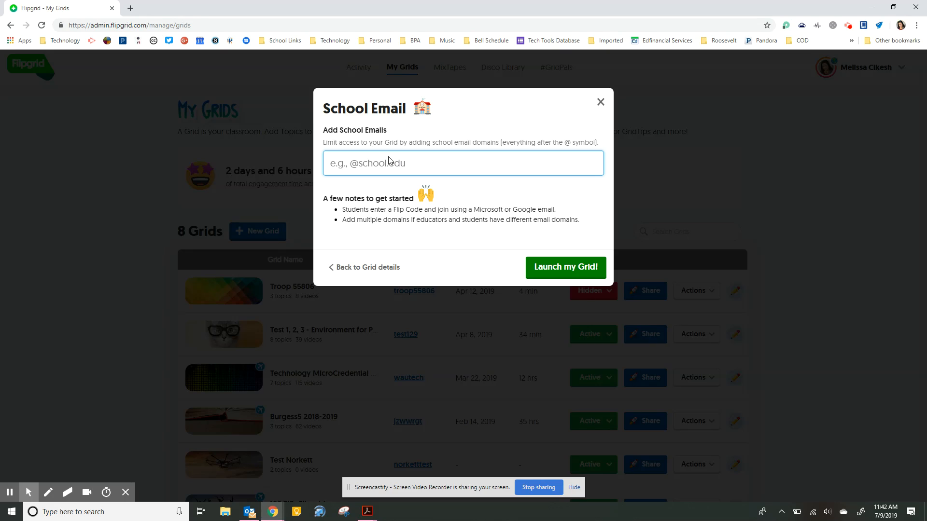
pyautogui.write('@sd129.org')
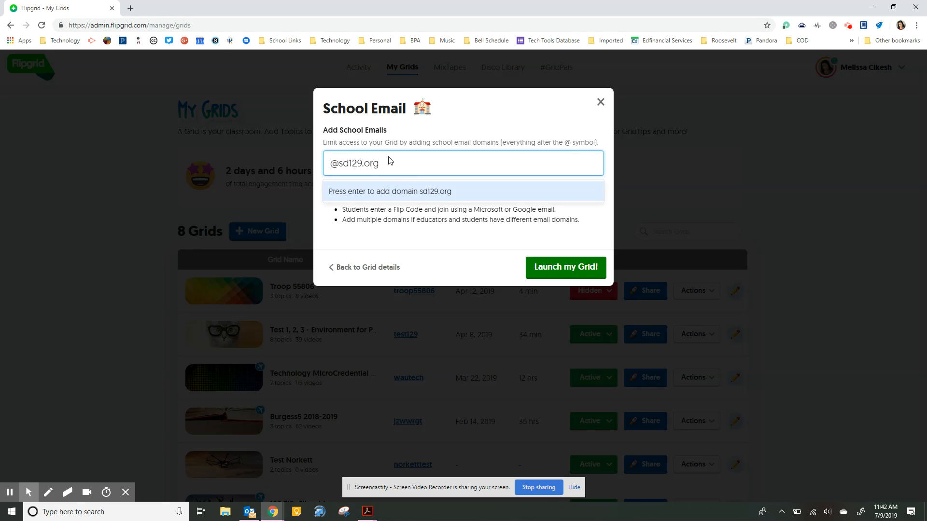
pyautogui.click(432, 193)
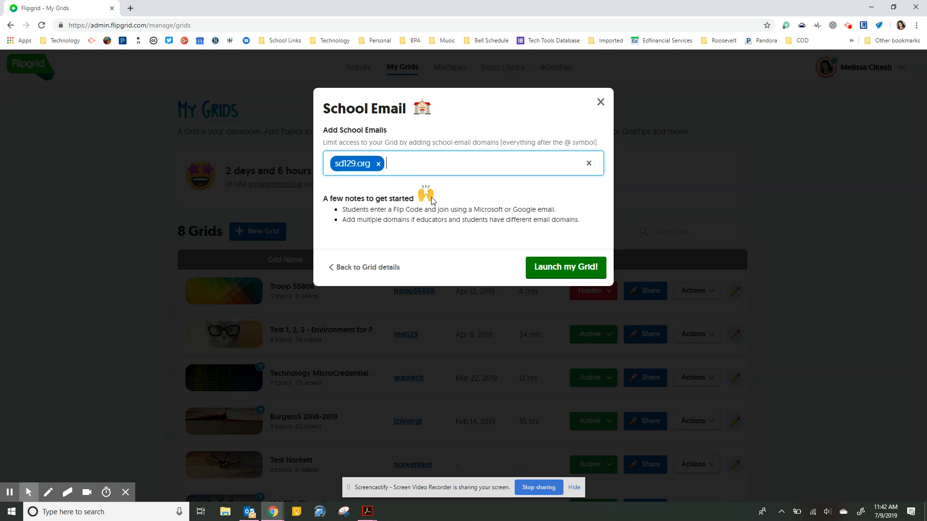
pyautogui.click(570, 268)
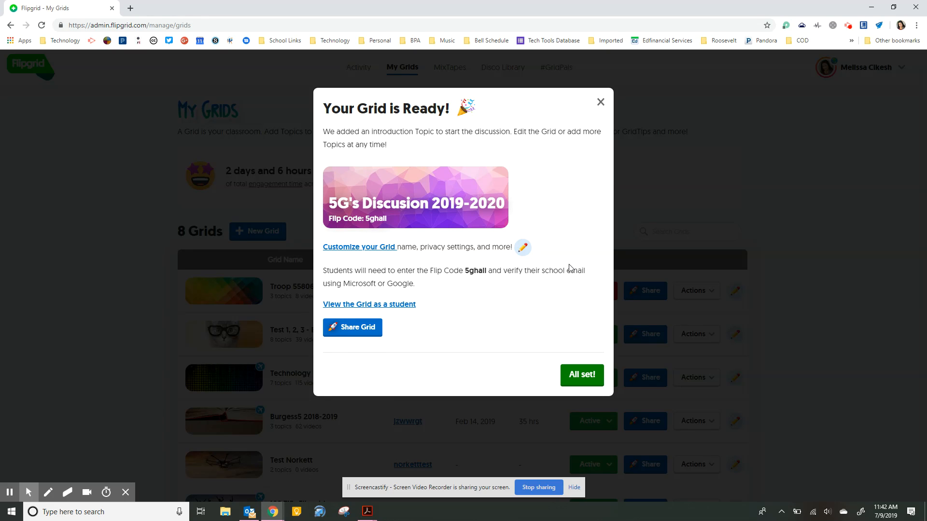
# From the 5G grid's details, confirm and permanently delete the Introductions! topic
pyautogui.click(588, 380)
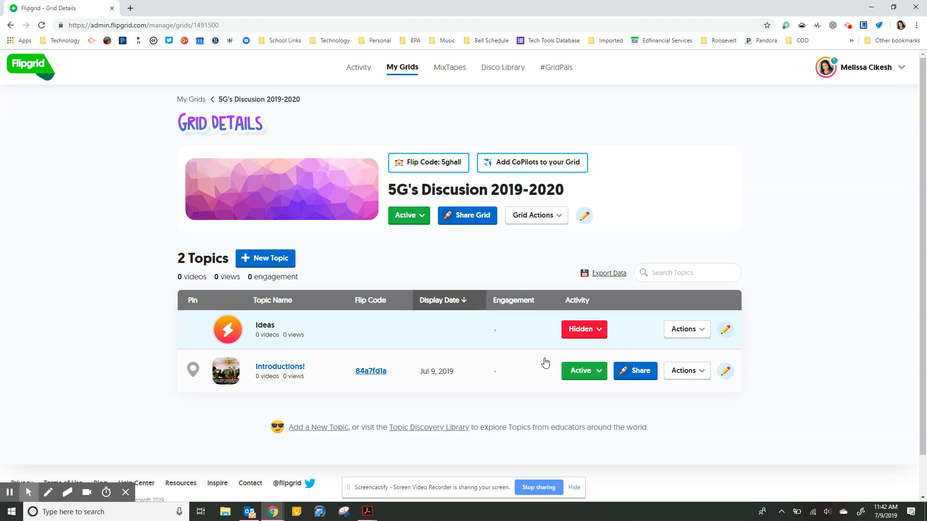
pyautogui.click(596, 372)
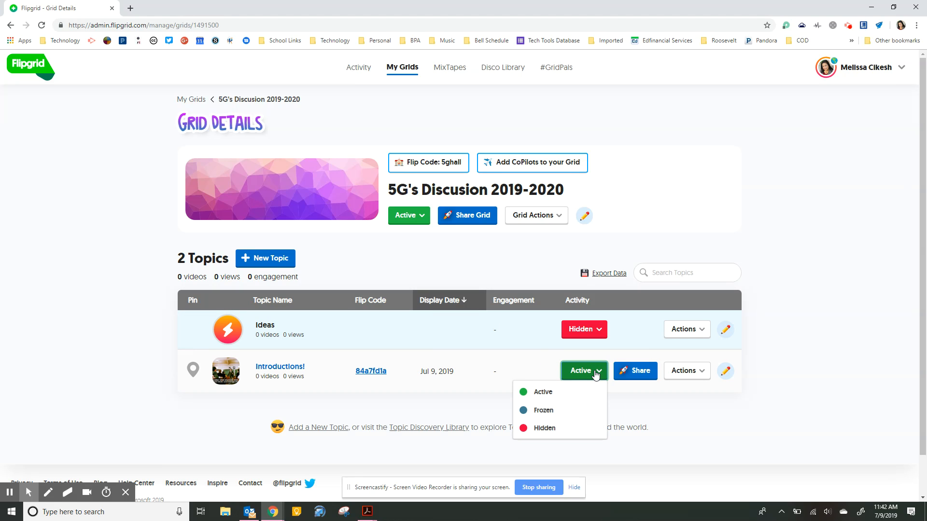
pyautogui.click(698, 376)
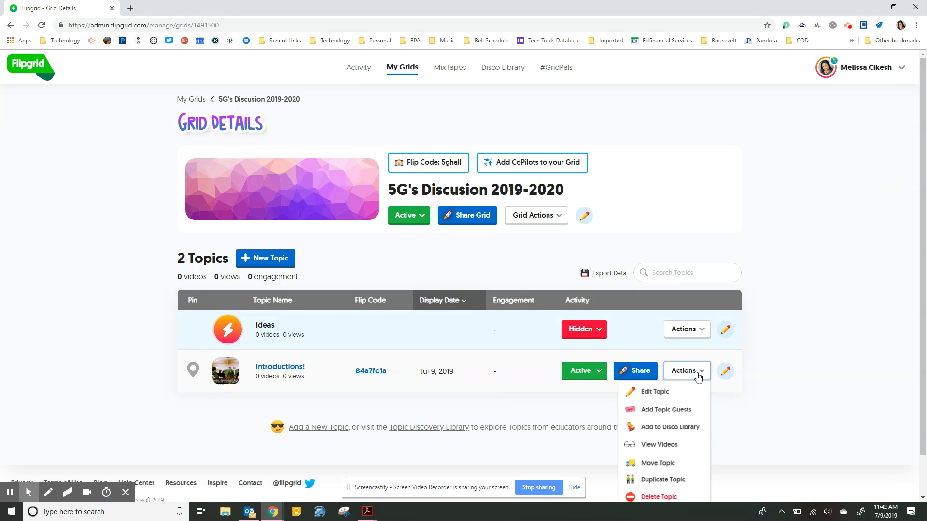
pyautogui.scroll(-1, 667, 454)
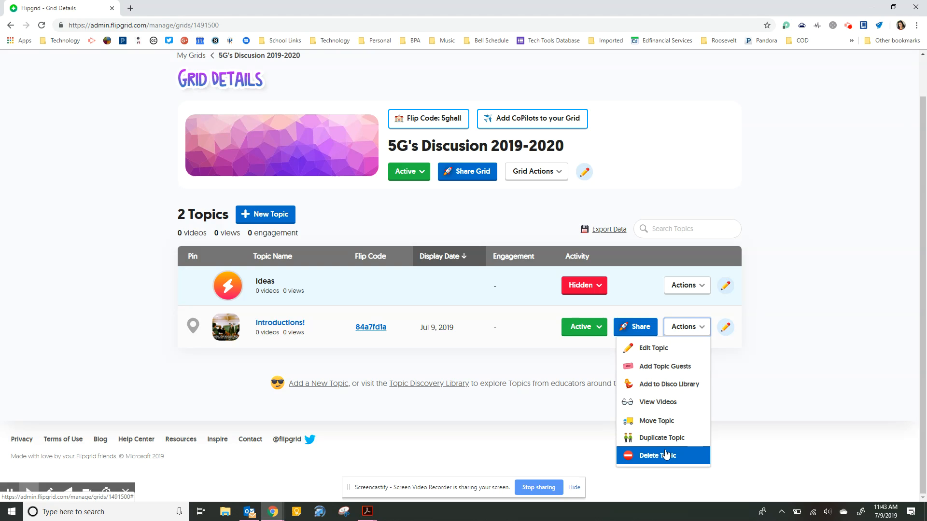
pyautogui.click(666, 454)
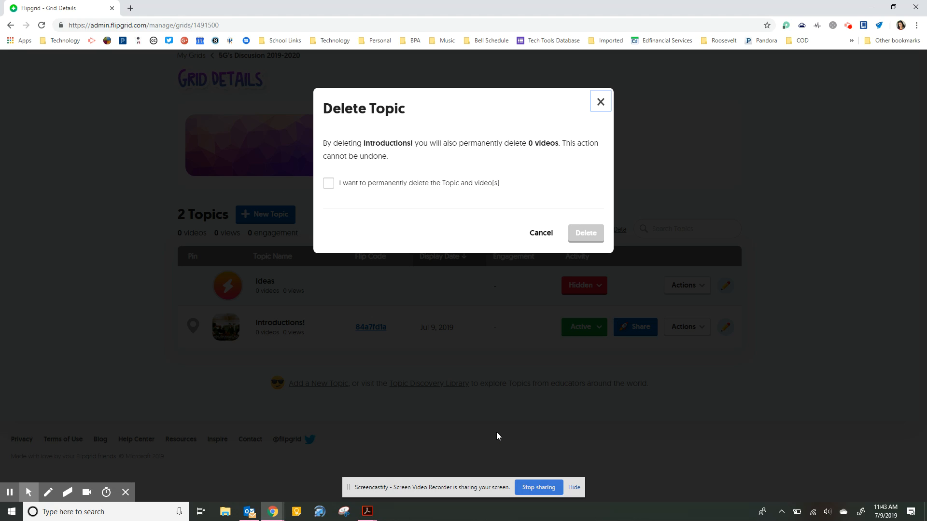
pyautogui.click(401, 185)
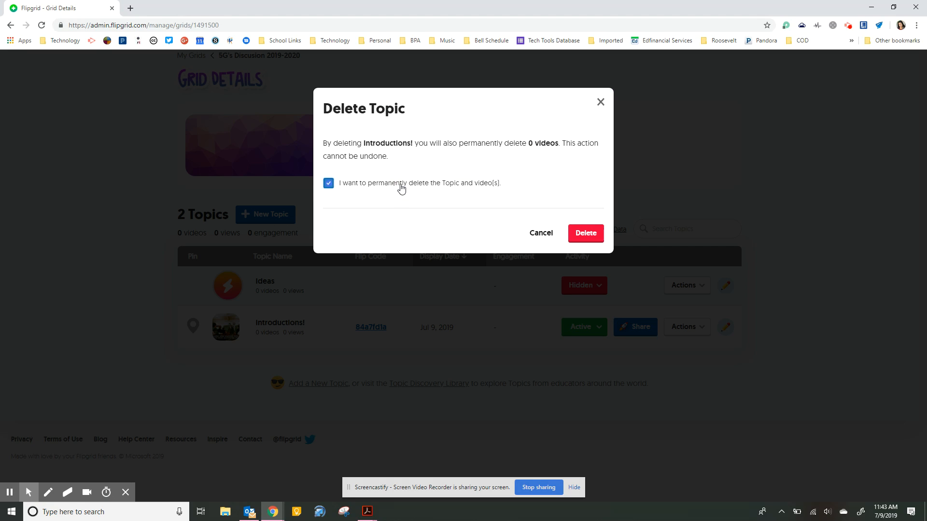
pyautogui.click(586, 233)
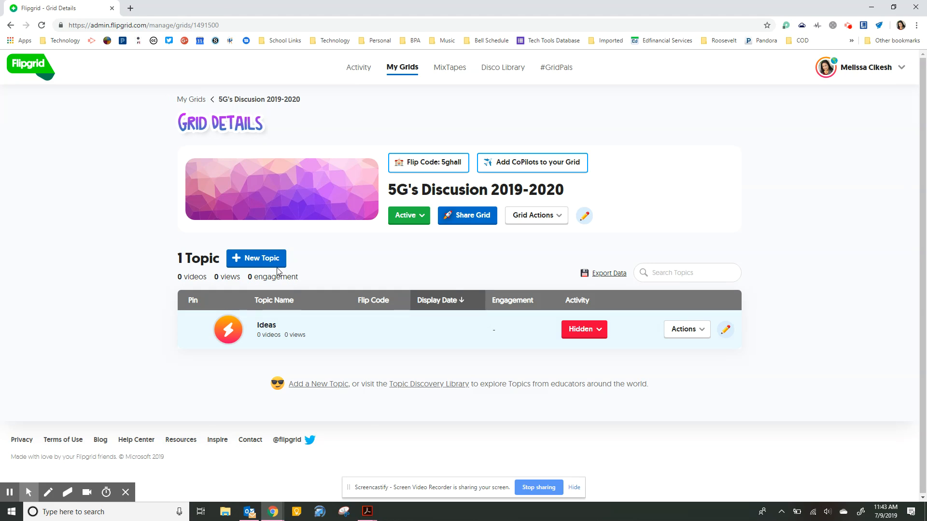
# Start a new topic titled 'Characters'
pyautogui.click(265, 260)
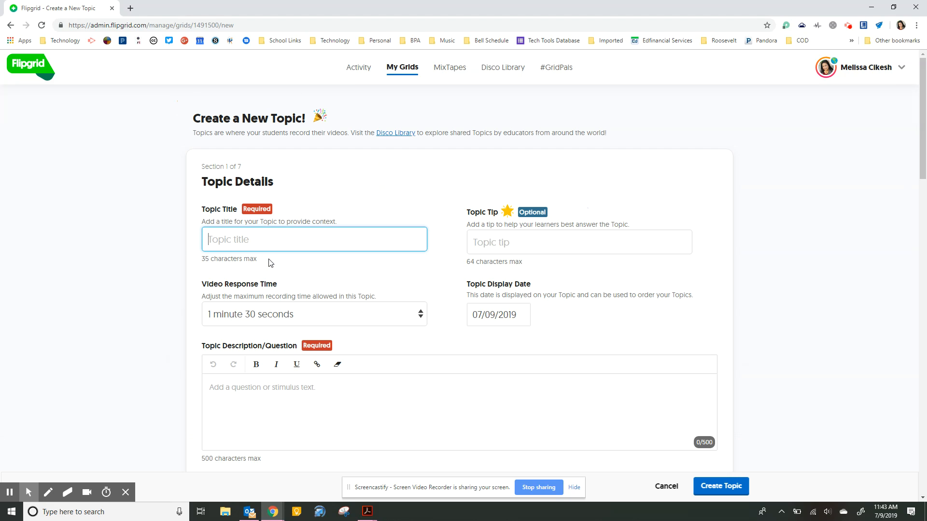
pyautogui.write('Characters')
pyautogui.click(518, 246)
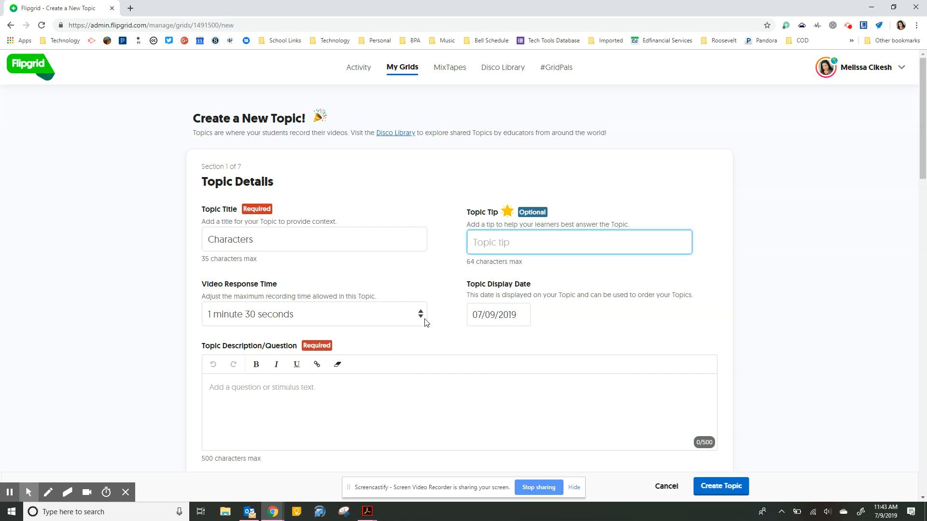
# Set the topic's video response time to 1 minute
pyautogui.click(421, 315)
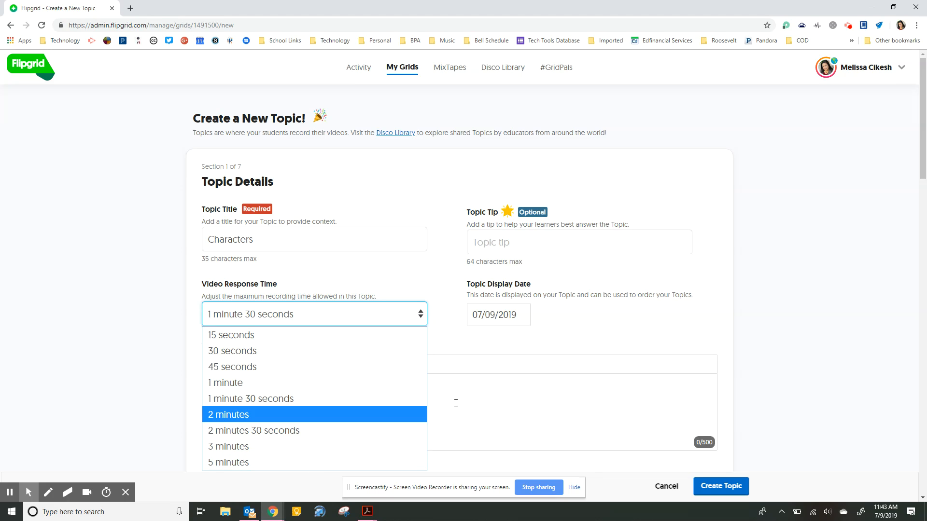
pyautogui.scroll(-1, 455, 404)
pyautogui.scroll(-2, 456, 404)
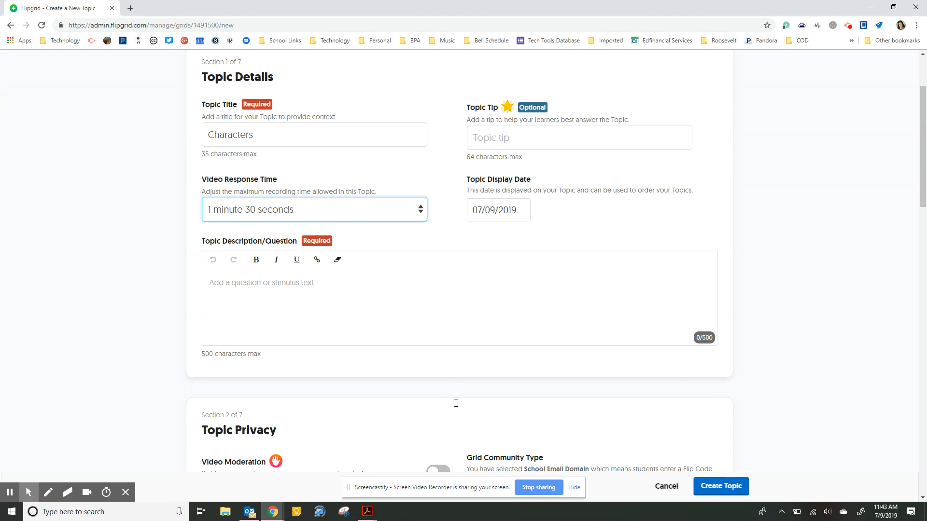
pyautogui.click(421, 213)
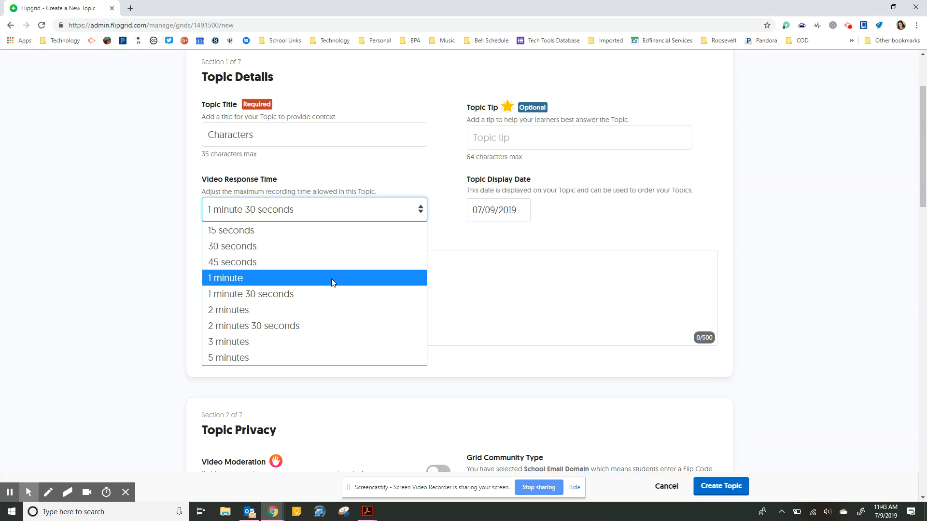
pyautogui.click(331, 279)
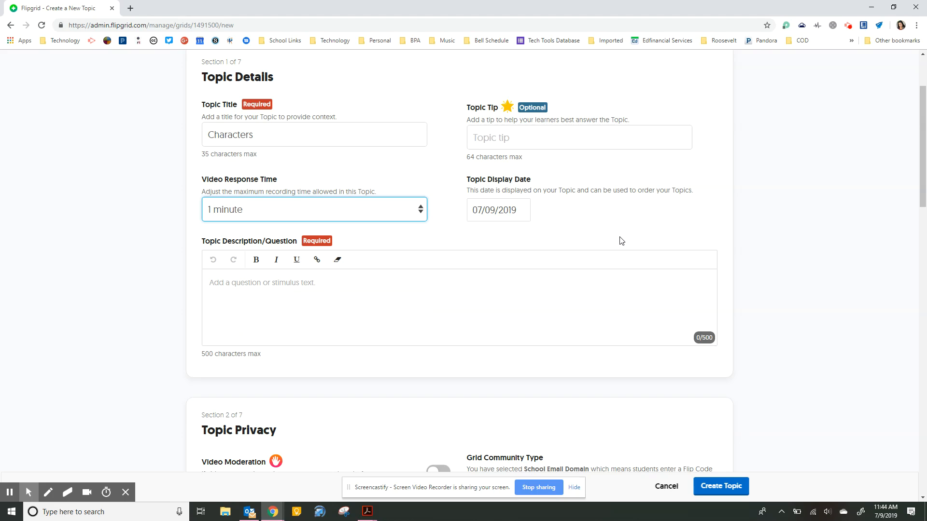
# Write a description asking students to compare characters in The Three Little Pigs and Cinderella
pyautogui.click(507, 212)
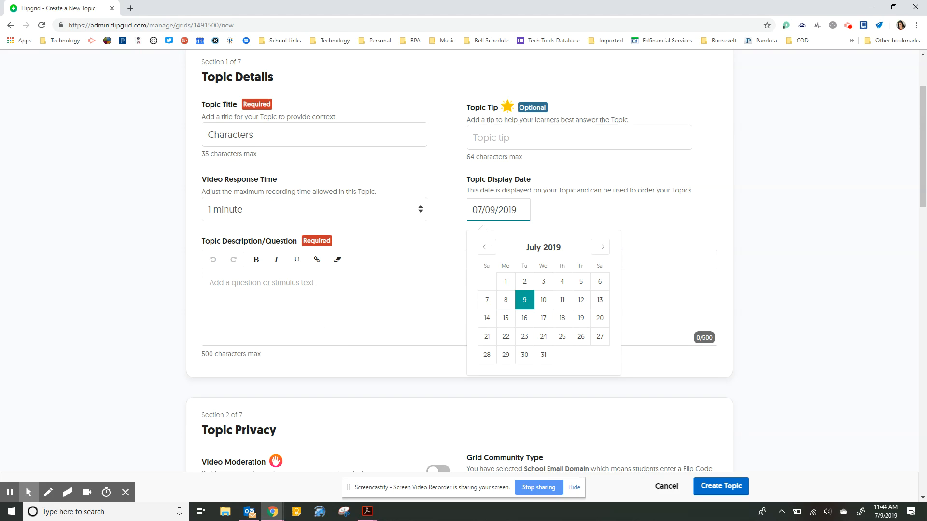
pyautogui.click(284, 293)
pyautogui.write('Describe the characters in The')
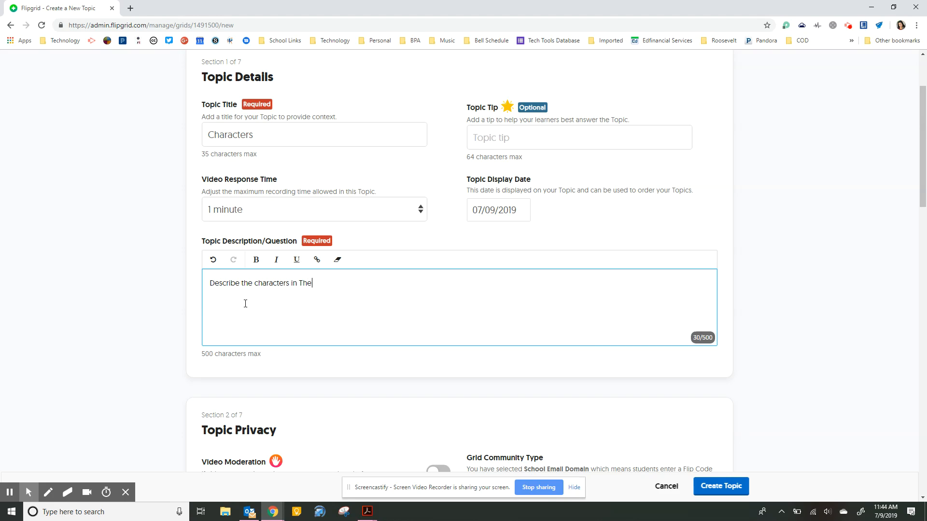
pyautogui.write(' Three Little Pigs and compare the')
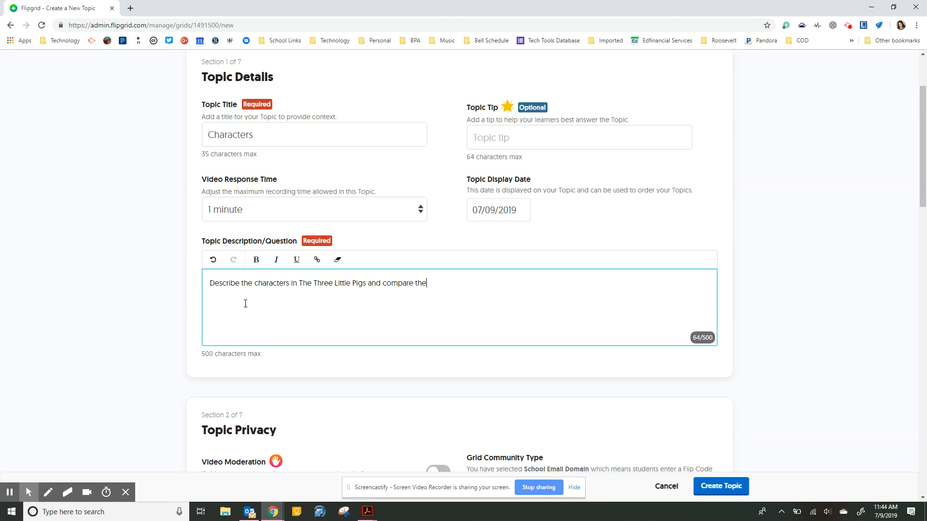
pyautogui.write('m to the characters in ')
pyautogui.write('Cinder')
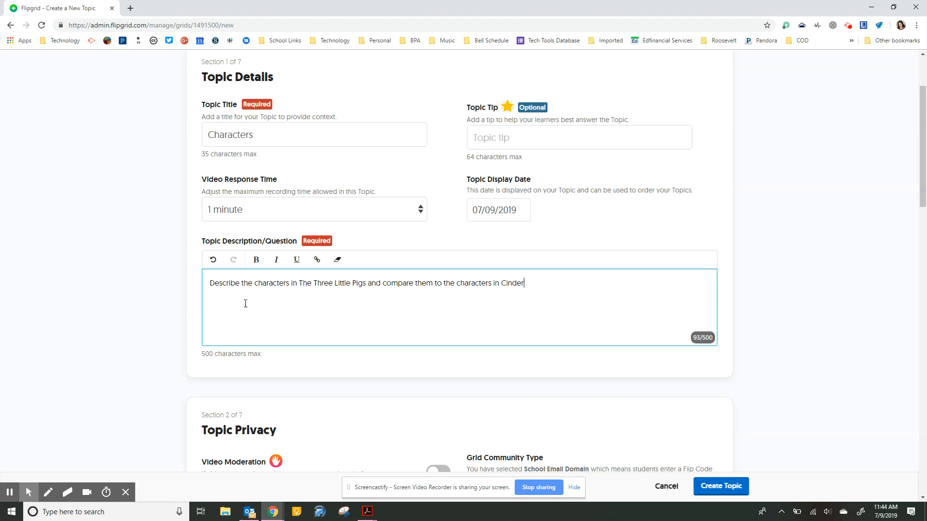
pyautogui.write('ella.')
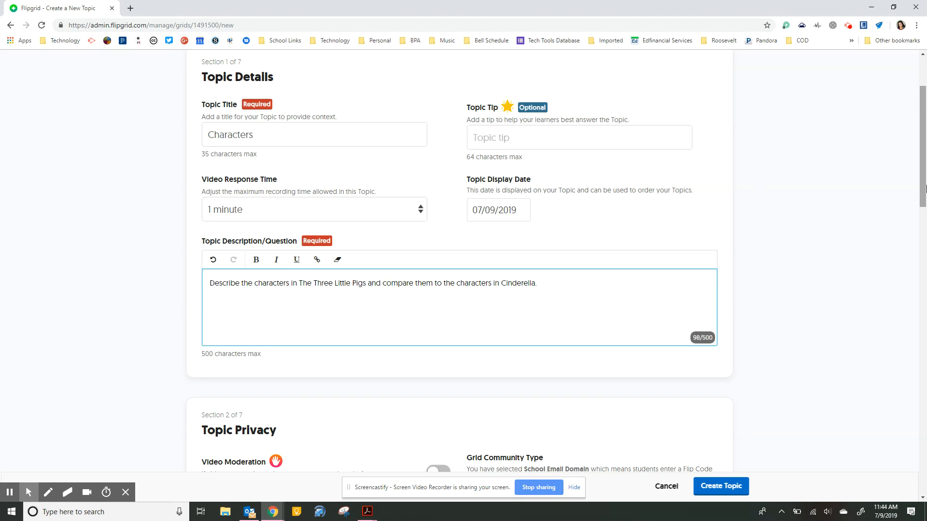
pyautogui.click(923, 163)
pyautogui.moveTo(923, 163); pyautogui.dragTo(925, 245)
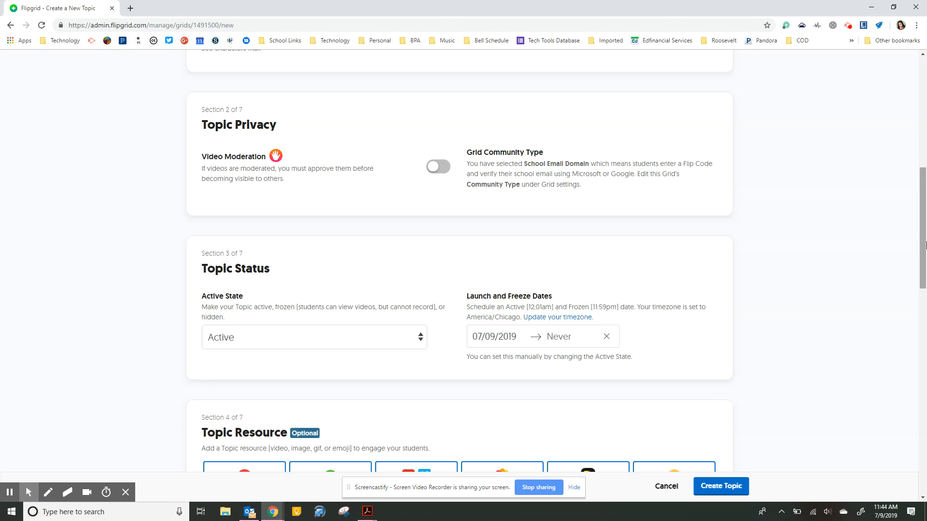
pyautogui.click(437, 177)
pyautogui.click(437, 177)
pyautogui.click(372, 344)
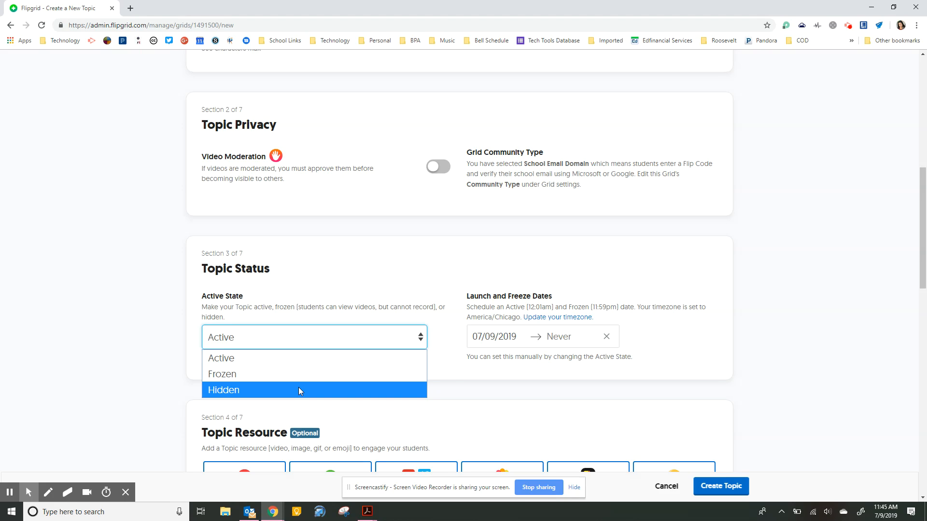
pyautogui.click(690, 423)
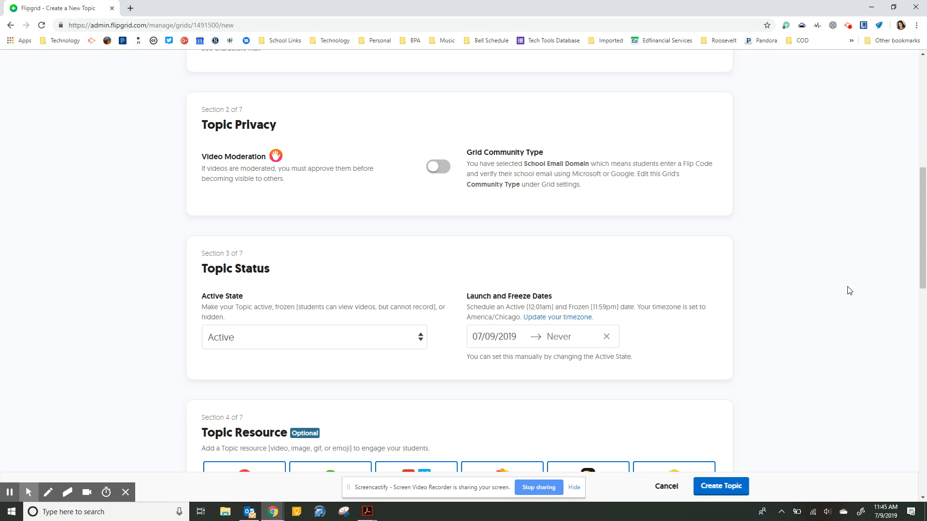
pyautogui.moveTo(923, 244); pyautogui.dragTo(925, 326)
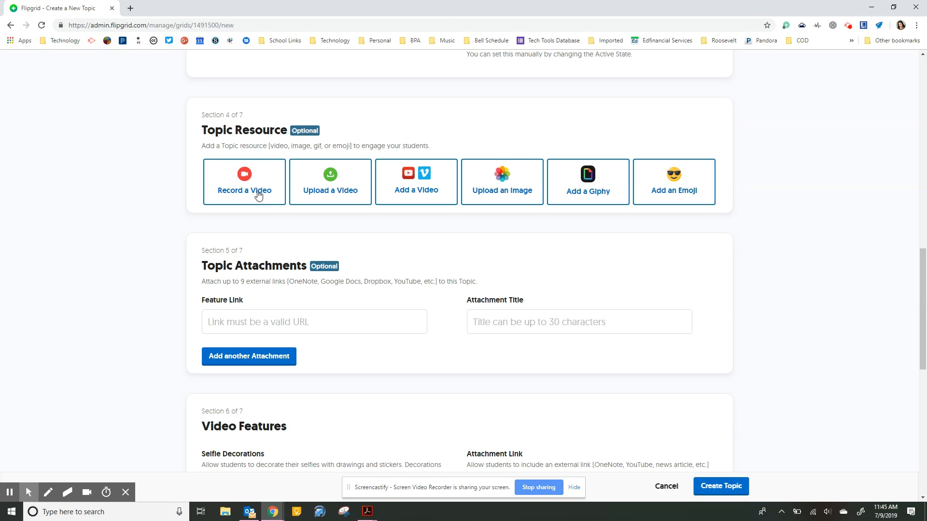
pyautogui.moveTo(922, 297); pyautogui.dragTo(827, 306)
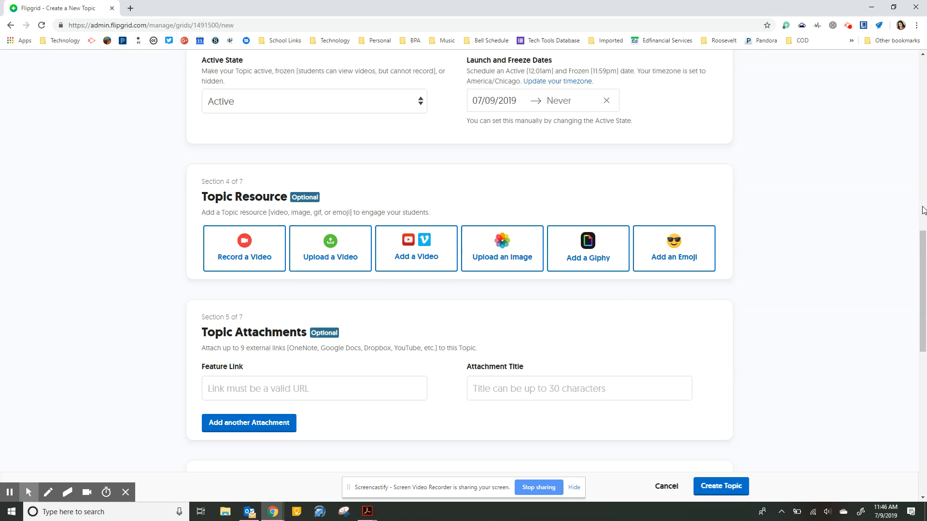
pyautogui.moveTo(925, 238); pyautogui.dragTo(925, 342)
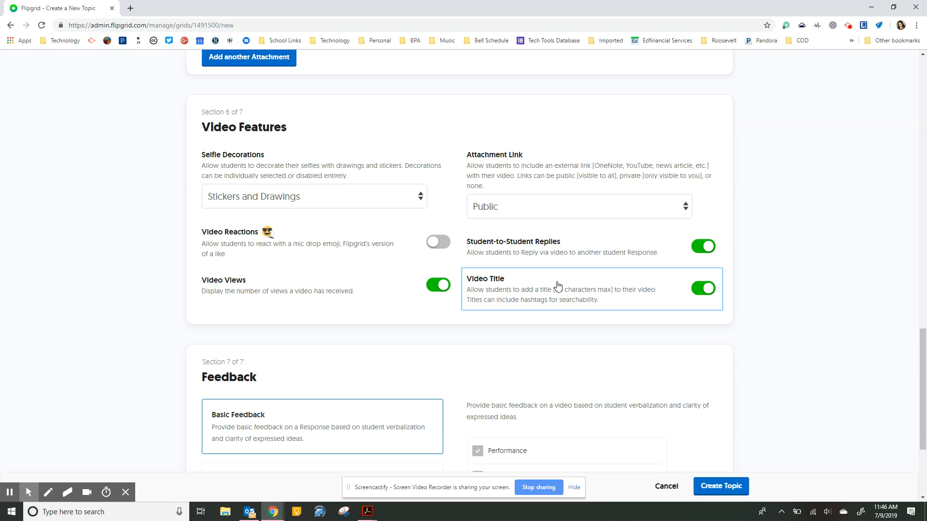
# Review the Selfie Decorations and Attachment Link options, leaving Attachment Link as Public
pyautogui.click(398, 200)
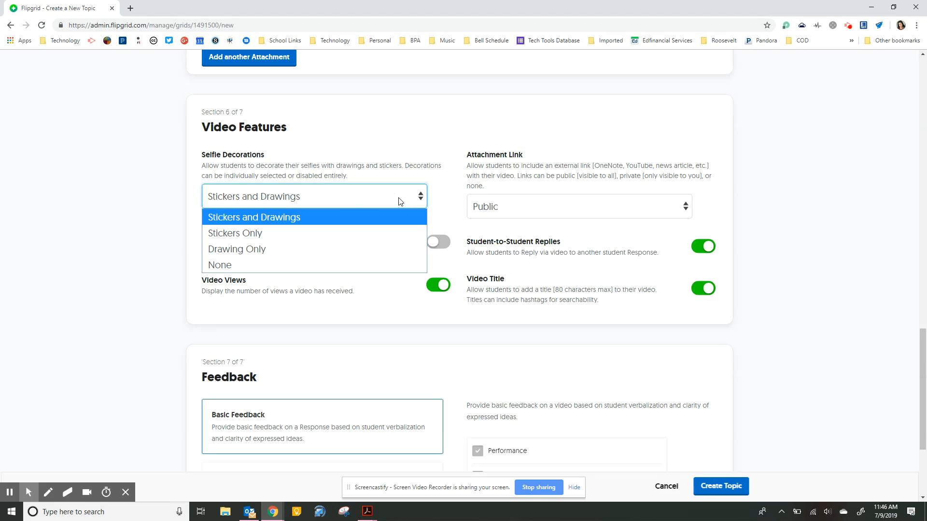
pyautogui.click(608, 210)
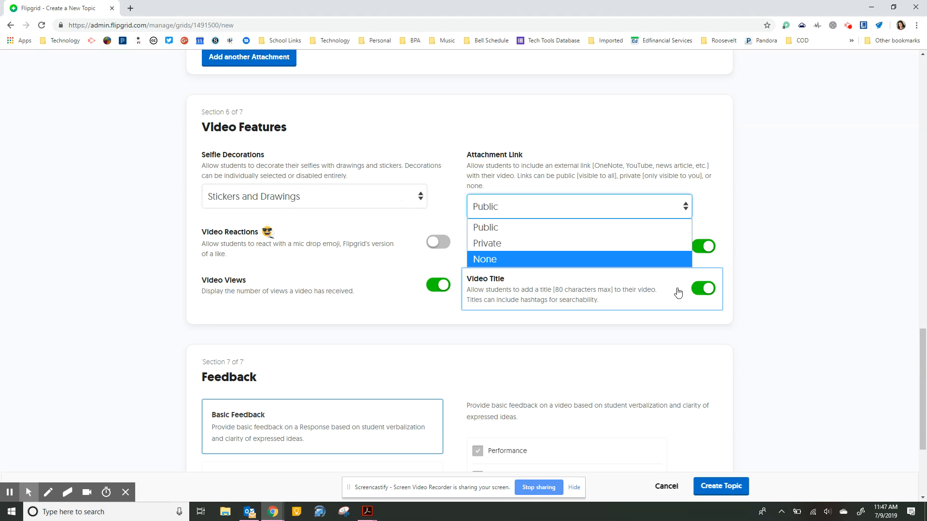
pyautogui.click(795, 312)
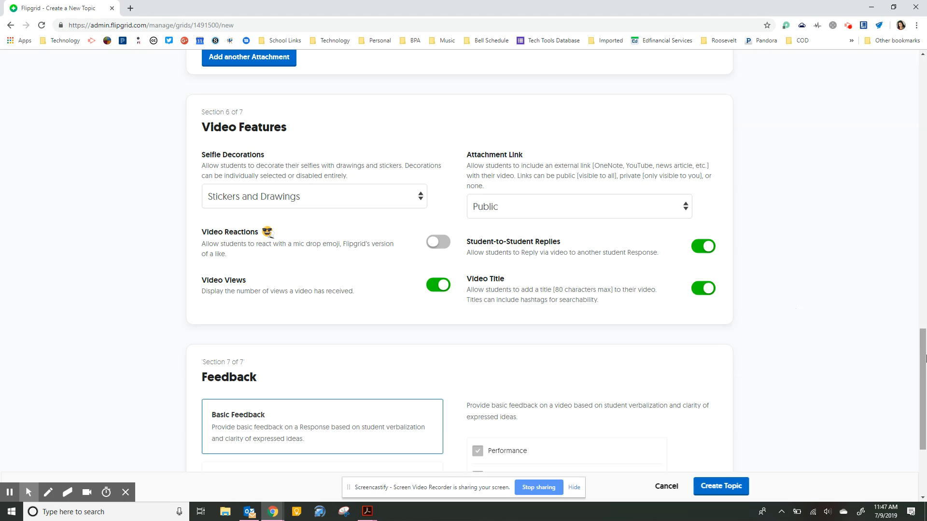
# Switch feedback to Custom Feedback rubrics and create the Characters topic
pyautogui.click(924, 354)
pyautogui.moveTo(924, 354); pyautogui.dragTo(925, 412)
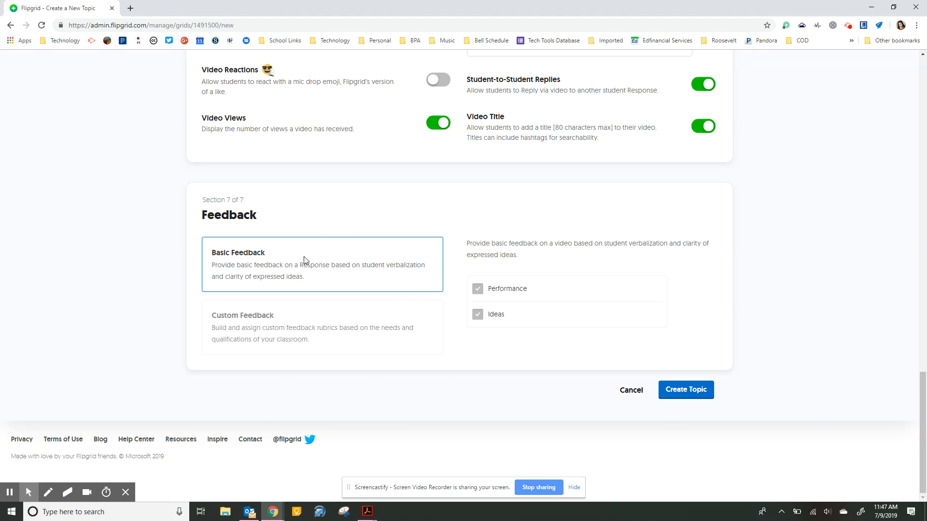
pyautogui.click(330, 336)
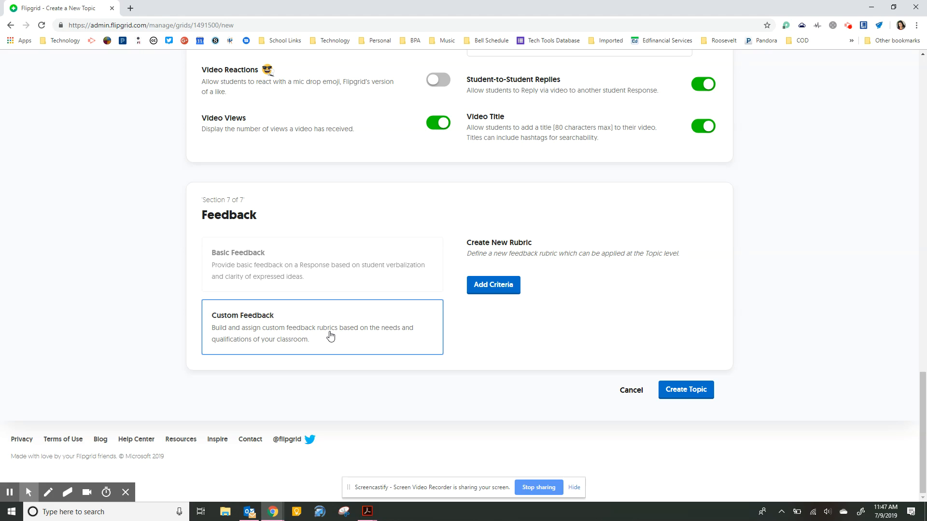
pyautogui.click(682, 393)
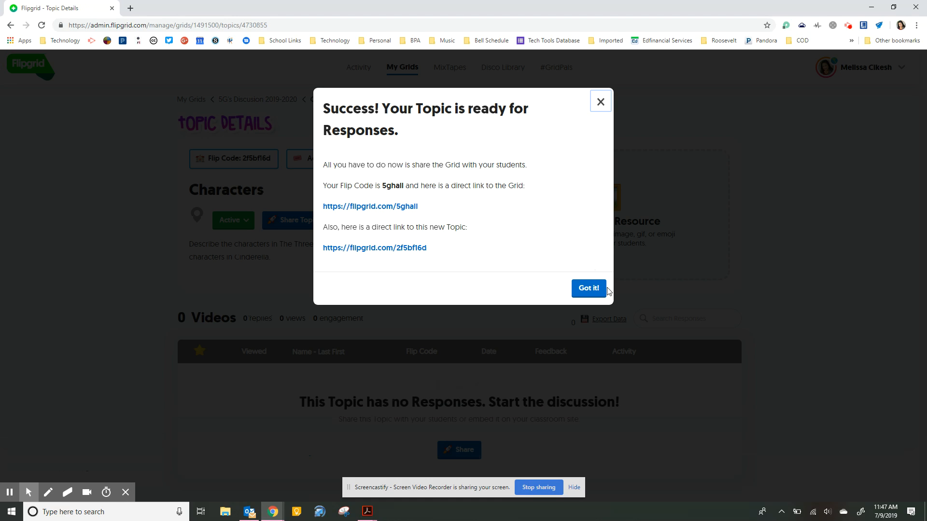
# Highlight the direct grid and topic links in the success message, then return to the topic details
pyautogui.moveTo(434, 213); pyautogui.dragTo(323, 214)
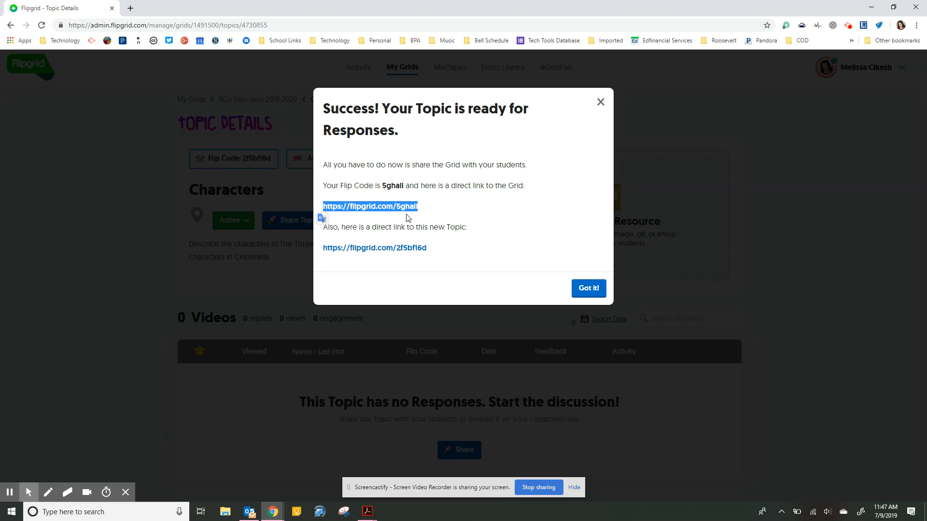
pyautogui.moveTo(437, 247); pyautogui.dragTo(308, 241)
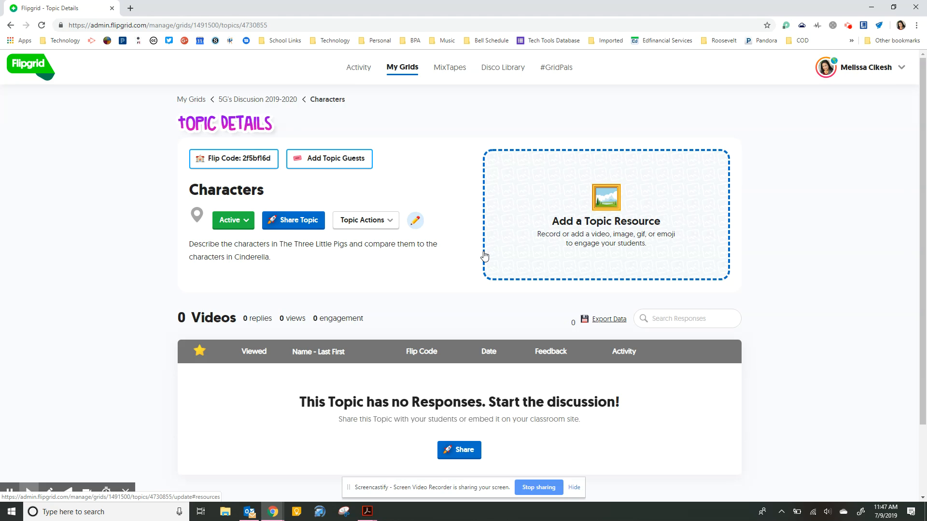
pyautogui.scroll(5, 283, 170)
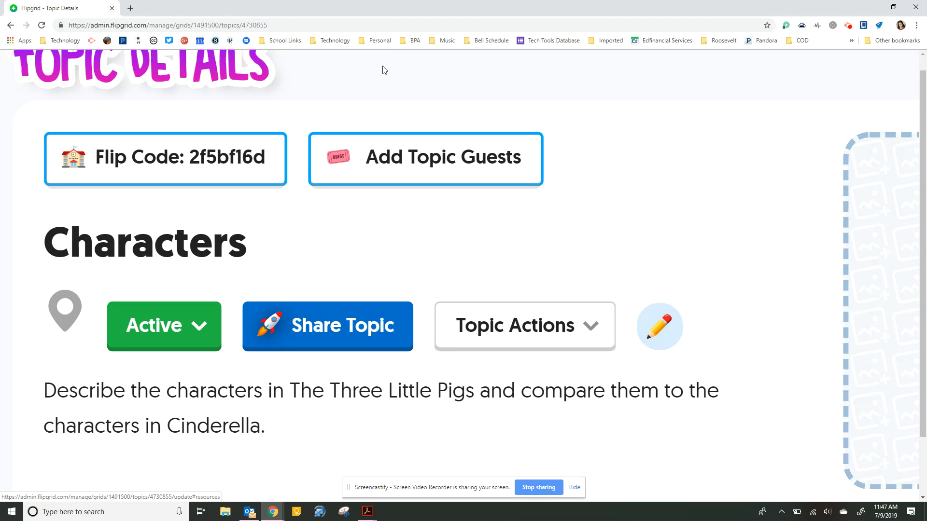
# Open the topic's Flip Code student page in a new tab and sign in with the school Google account
pyautogui.click(221, 160)
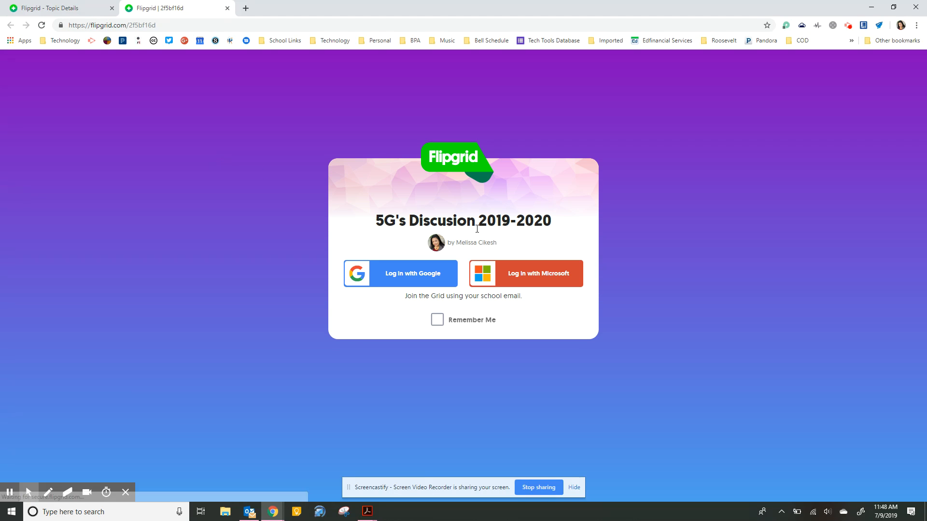
pyautogui.click(427, 279)
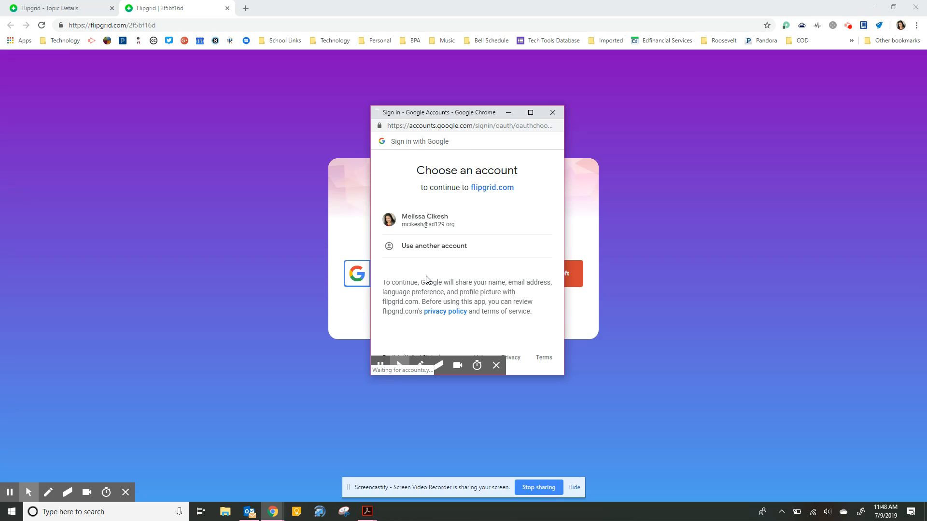
pyautogui.click(435, 222)
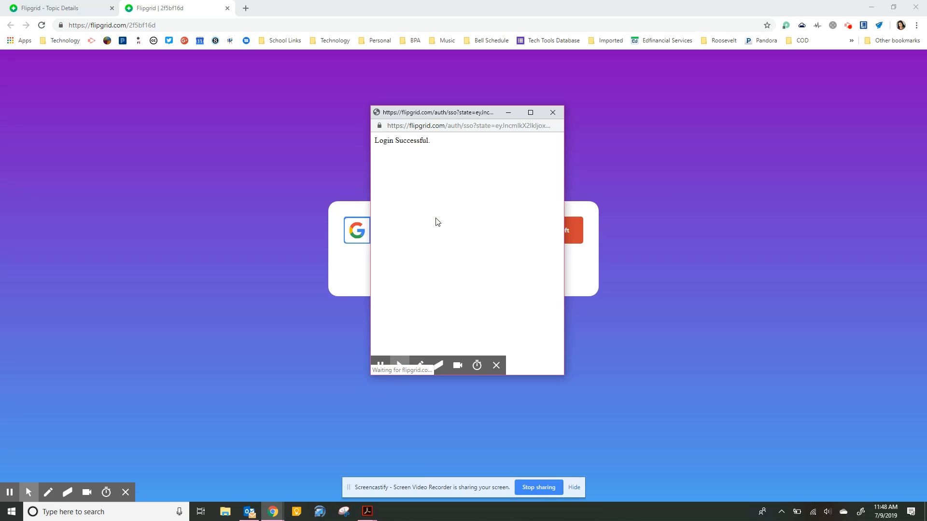